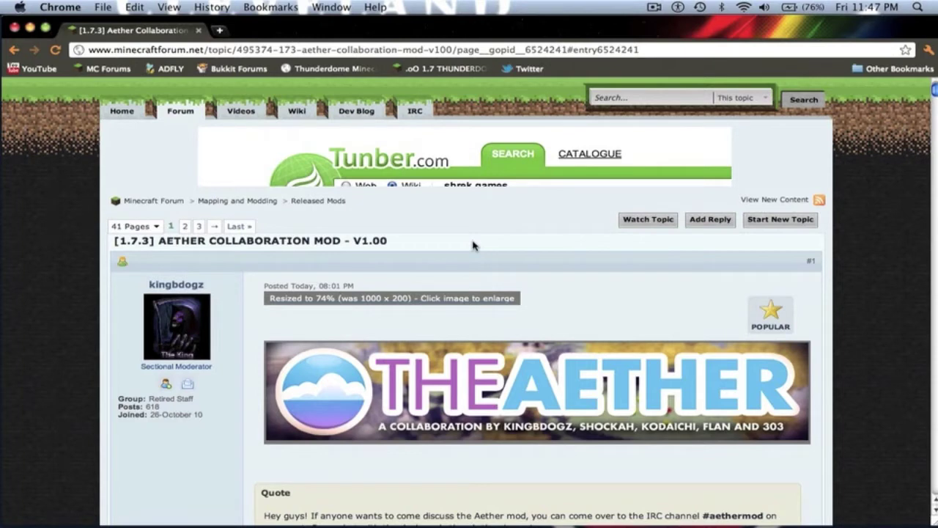
{"action": "scroll", "coordinate": [473, 246], "scroll_direction": "down", "scroll_amount": 10}
{"action": "scroll", "coordinate": [472, 246], "scroll_direction": "down", "scroll_amount": 5}
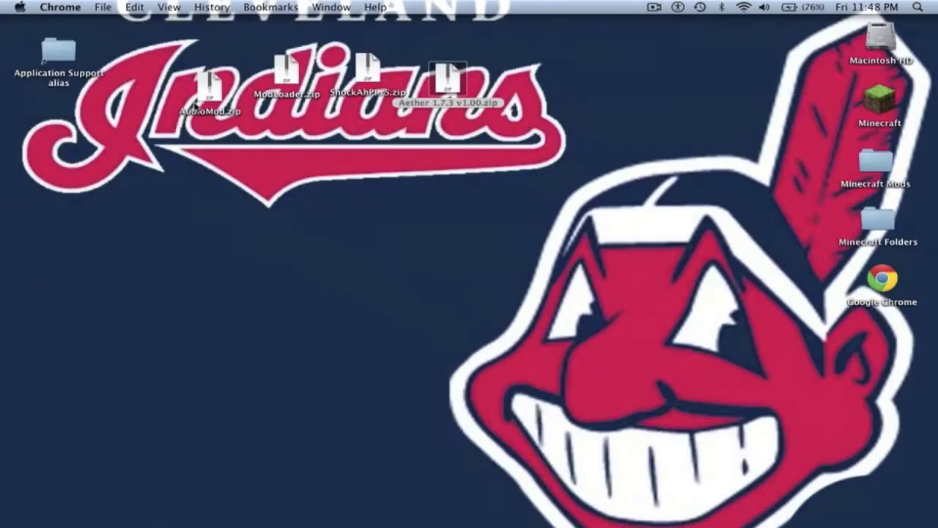
Unpack AudioMod.zip, ModLoader.zip, ShockAhPI r5.zip and Aether 1.7.3 v1.00.zip on the desktop, keeping the archives and folders neatly lined up
{"action": "double_click", "coordinate": [214, 114]}
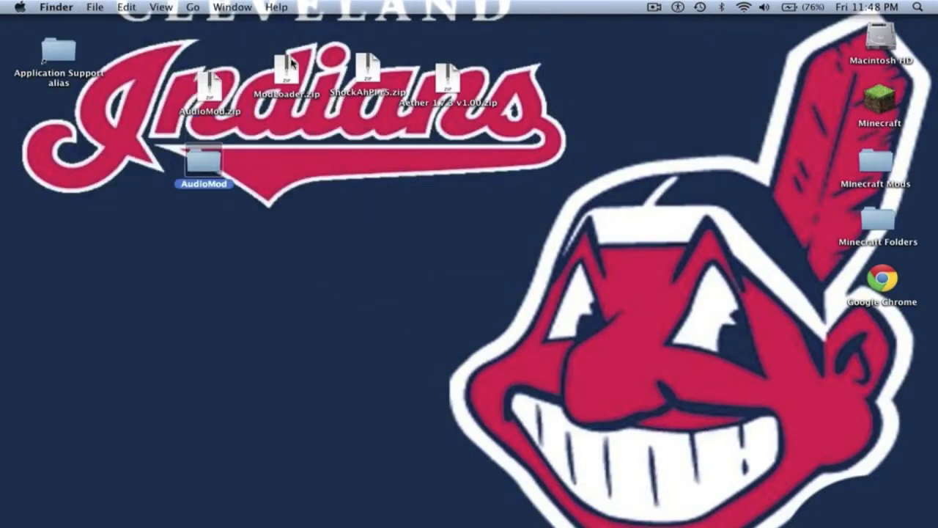
{"action": "double_click", "coordinate": [287, 71]}
{"action": "left_click_drag", "start_coordinate": [287, 73], "coordinate": [274, 103]}
{"action": "left_click", "coordinate": [370, 73]}
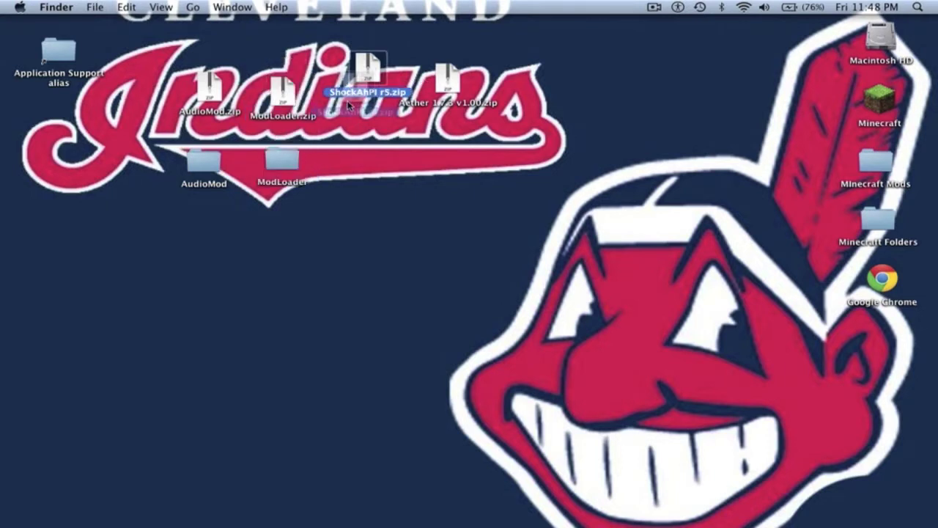
{"action": "left_click_drag", "start_coordinate": [371, 73], "coordinate": [354, 101]}
{"action": "double_click", "coordinate": [353, 103]}
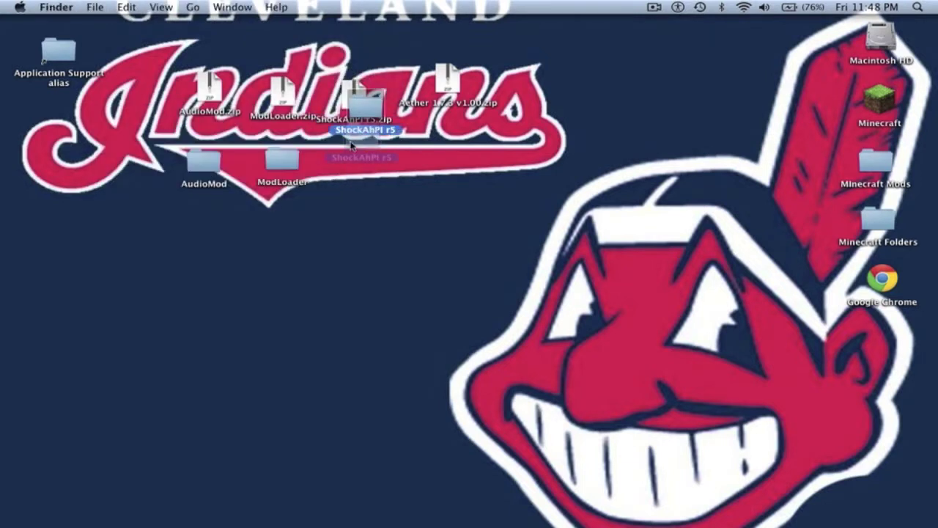
{"action": "double_click", "coordinate": [442, 84]}
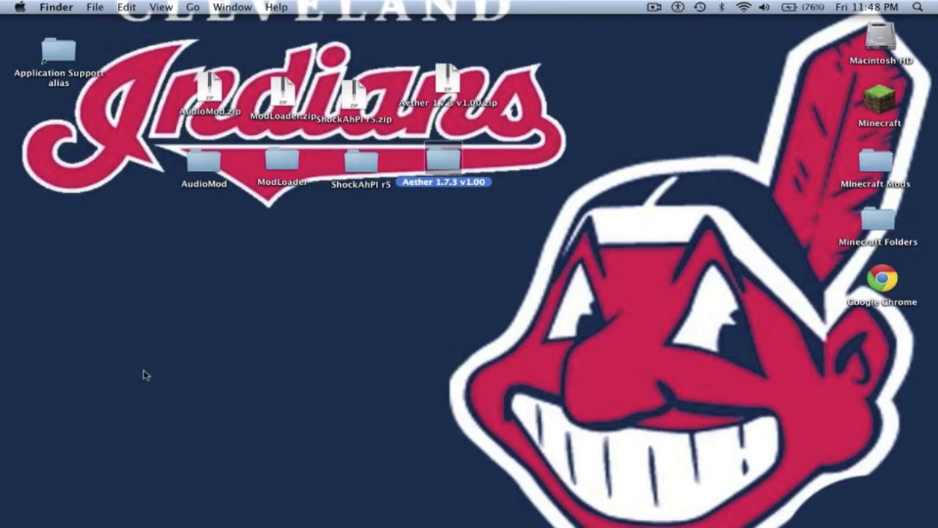
Open the bin folder of minecraft under Library, Application Support in the home folder
{"action": "left_click", "coordinate": [229, 488]}
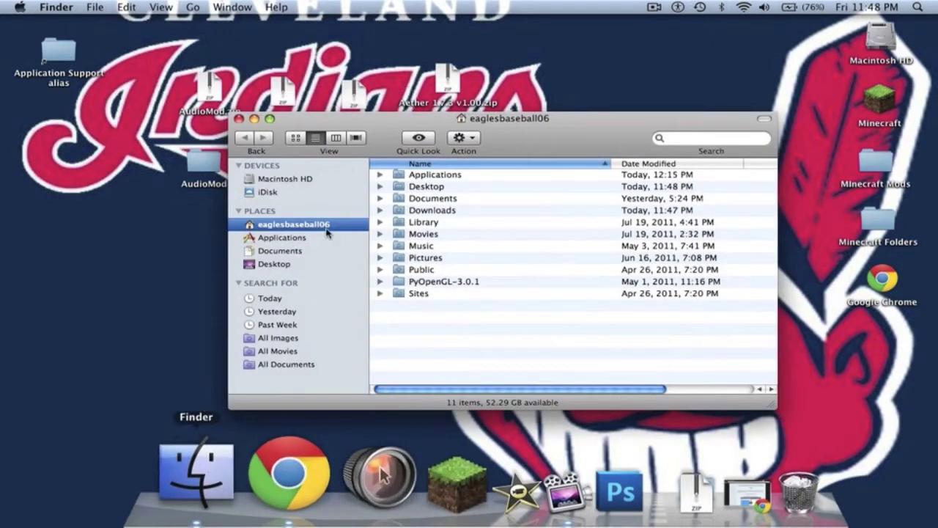
{"action": "double_click", "coordinate": [423, 222]}
{"action": "double_click", "coordinate": [428, 188]}
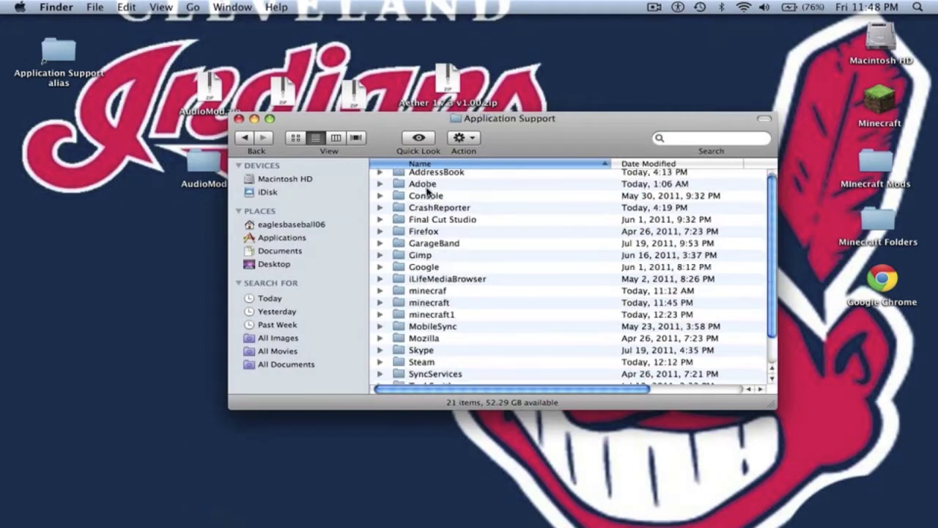
{"action": "double_click", "coordinate": [432, 302]}
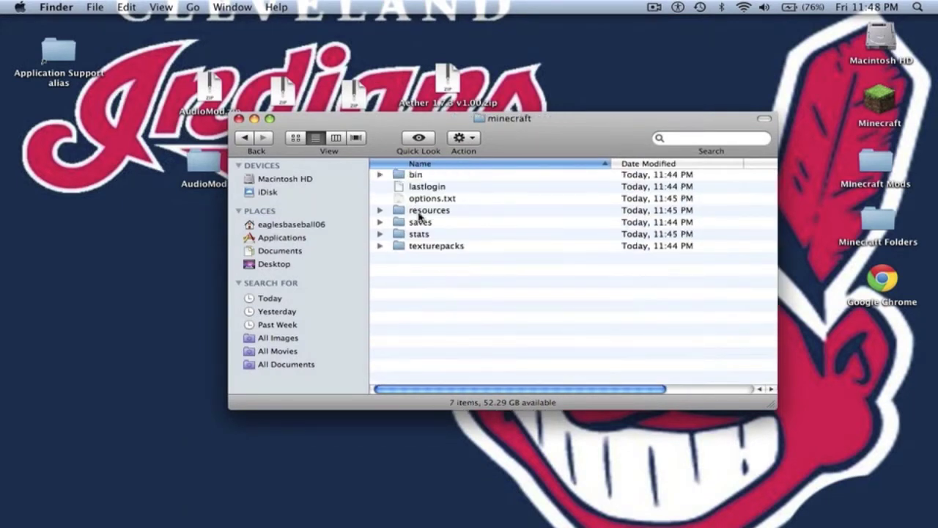
{"action": "double_click", "coordinate": [412, 175]}
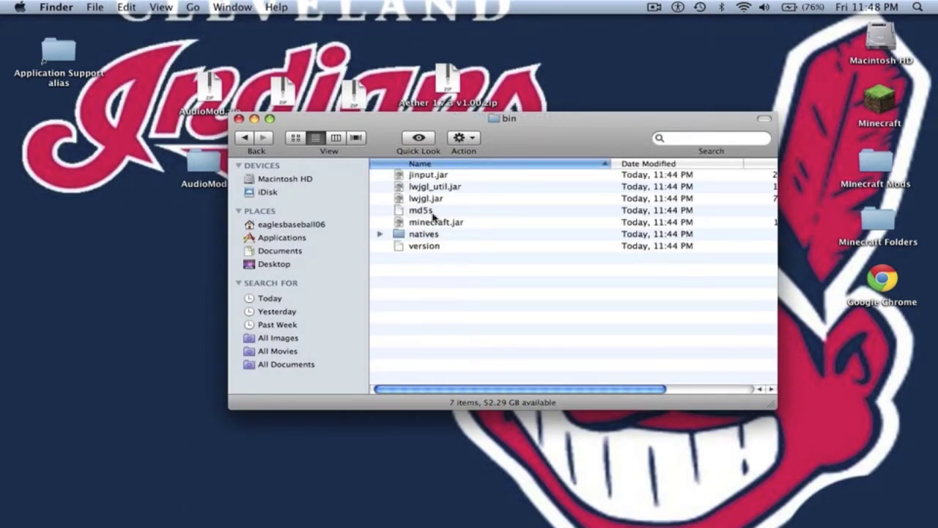
Compress minecraft.jar into a zip archive and move the original minecraft.jar to the Trash
{"action": "right_click", "coordinate": [433, 211]}
{"action": "right_click", "coordinate": [425, 222]}
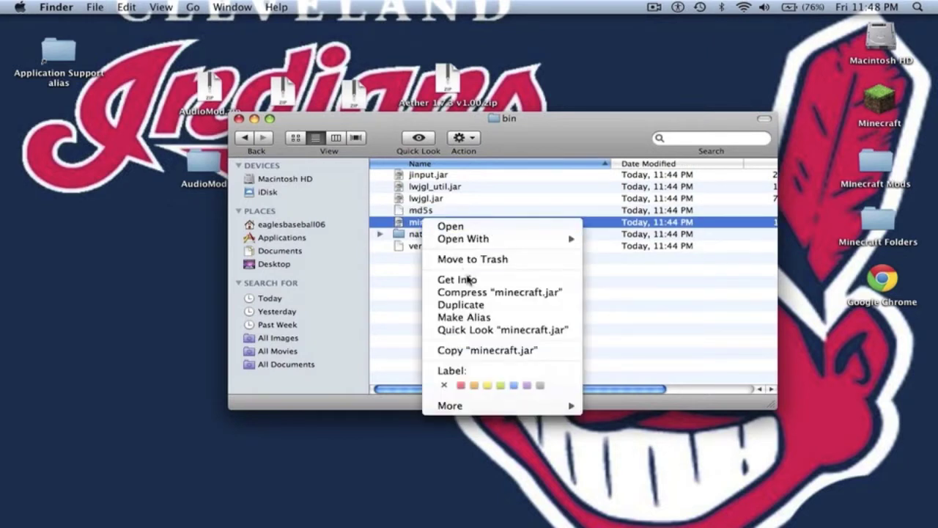
{"action": "left_click", "coordinate": [478, 293]}
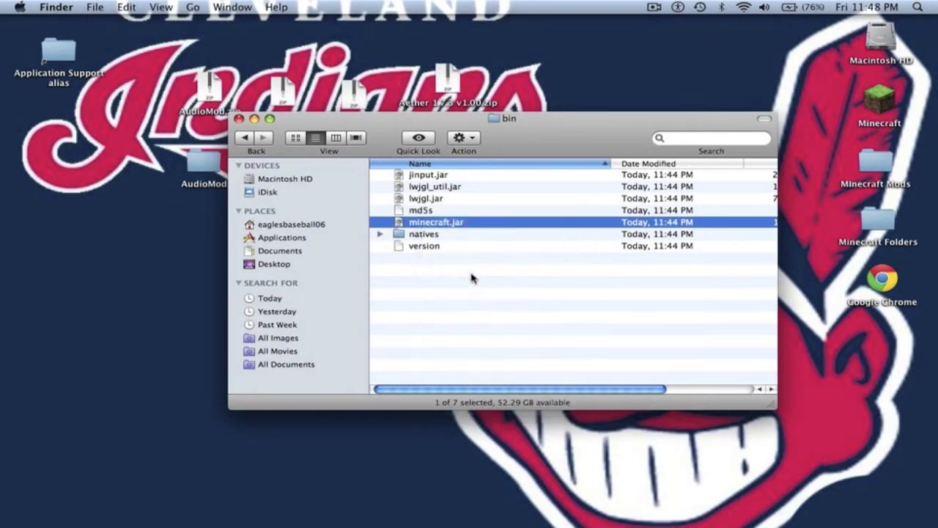
{"action": "right_click", "coordinate": [457, 227]}
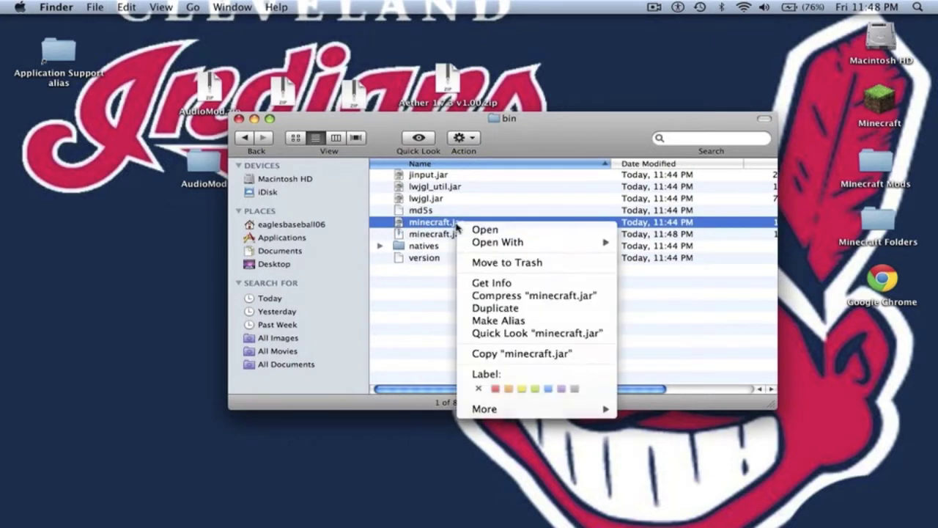
{"action": "left_click", "coordinate": [473, 261]}
Unpack minecraft.jar.zip in the bin folder and move the zip archive to the Trash
{"action": "double_click", "coordinate": [456, 223]}
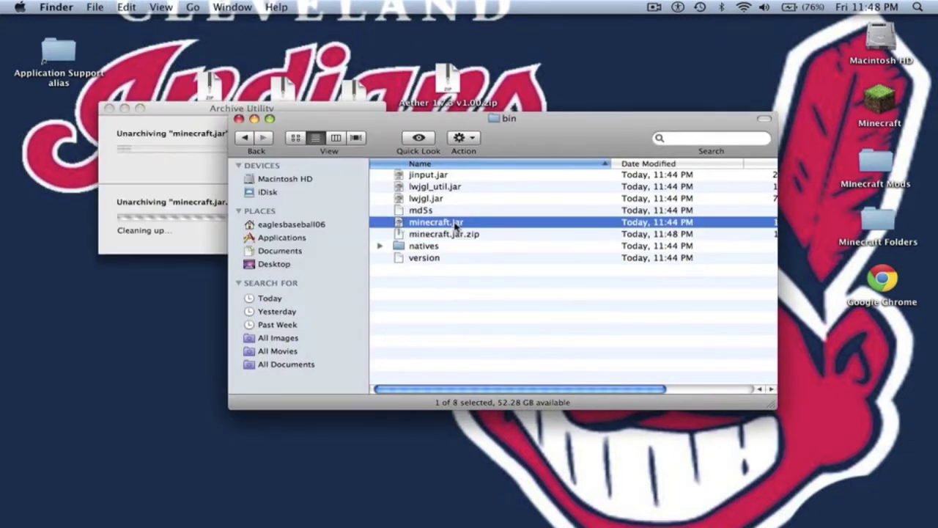
{"action": "right_click", "coordinate": [459, 234]}
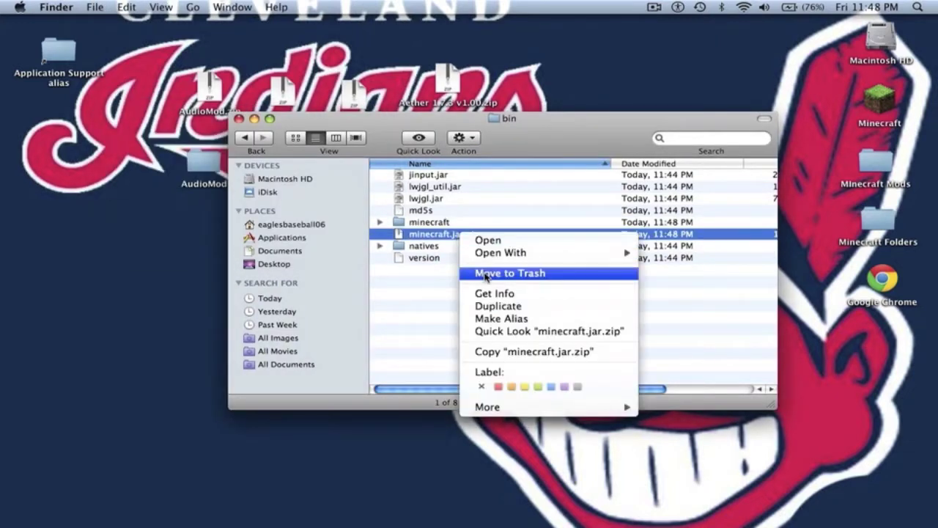
{"action": "left_click", "coordinate": [484, 270]}
Rename the unpacked minecraft folder as minecraft.jar and accept adding the .jar extension
{"action": "left_click", "coordinate": [446, 224]}
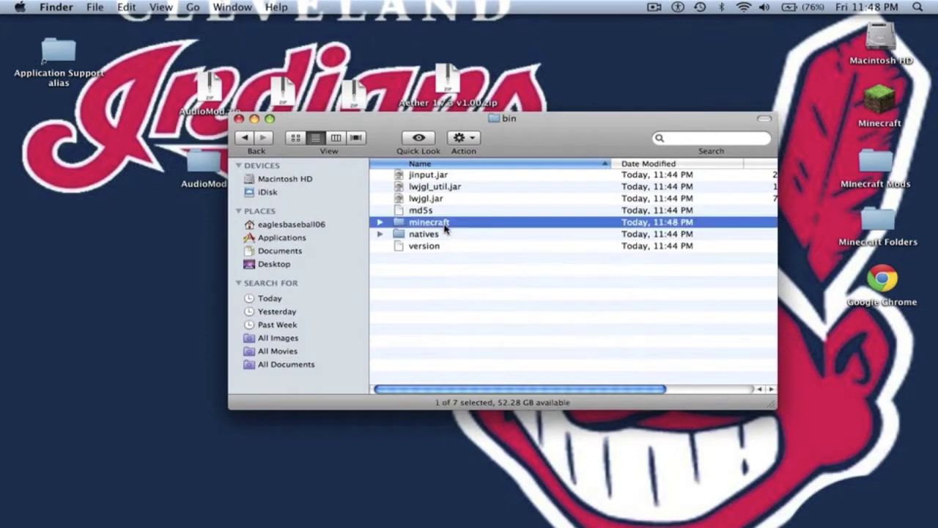
{"action": "left_click", "coordinate": [444, 223]}
{"action": "type", "text": "minecraft"}
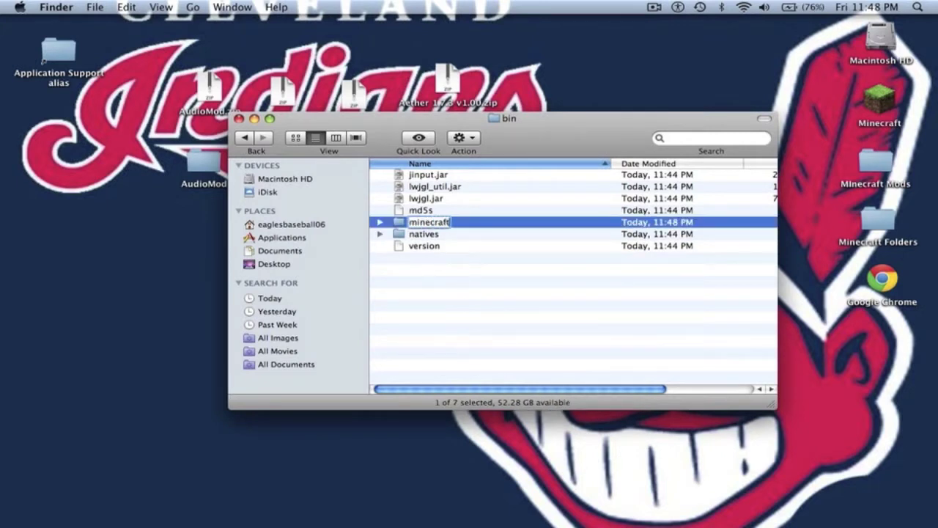
{"action": "type", "text": ".jar"}
{"action": "key", "text": "Return"}
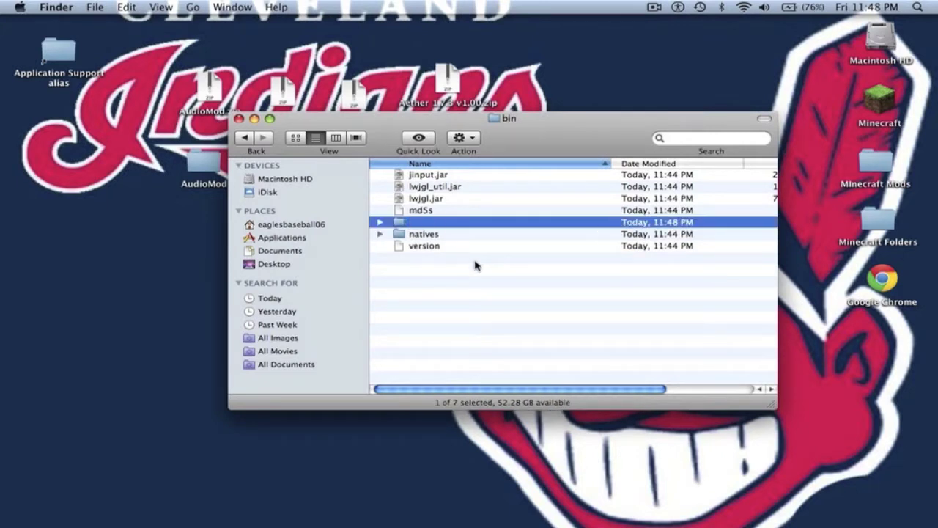
{"action": "left_click", "coordinate": [605, 193]}
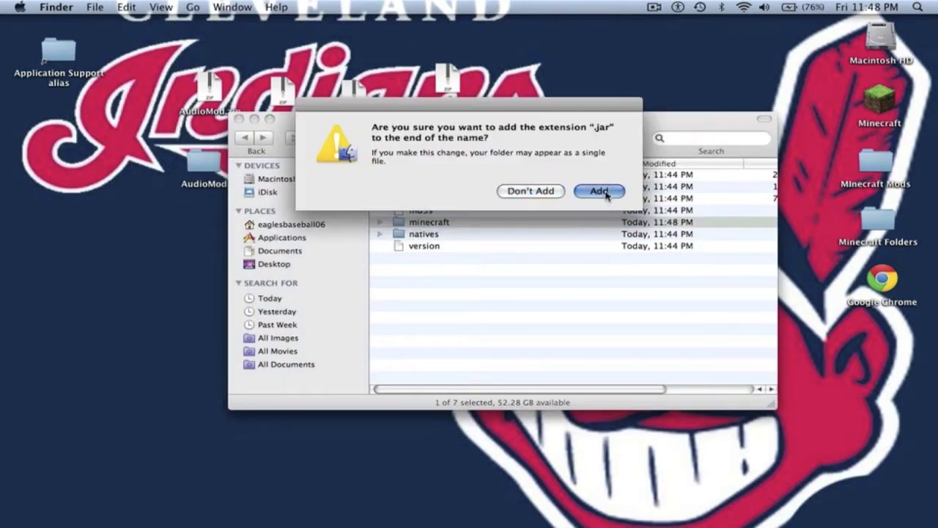
Open the minecraft.jar folder, enlarge its window and open the META-INF folder inside it
{"action": "double_click", "coordinate": [458, 222]}
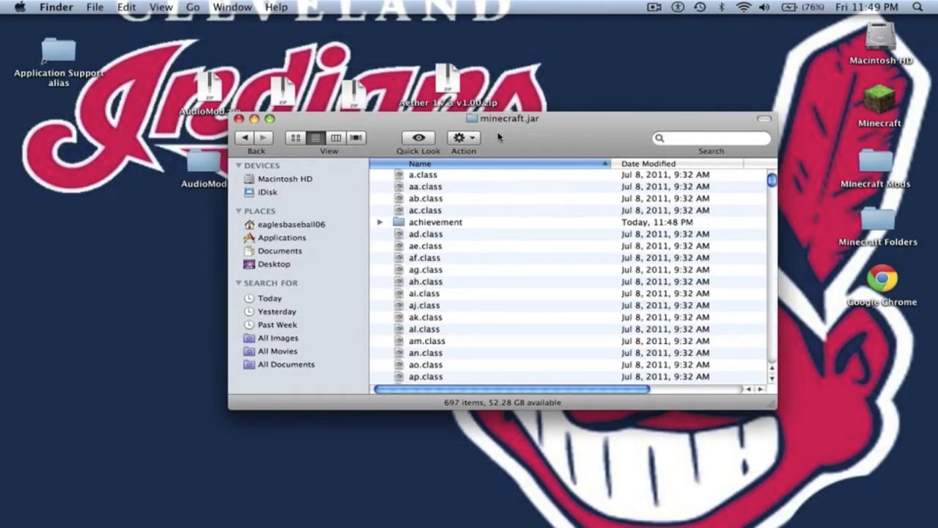
{"action": "scroll", "coordinate": [500, 218], "scroll_direction": "down", "scroll_amount": 15}
{"action": "left_click", "coordinate": [270, 119]}
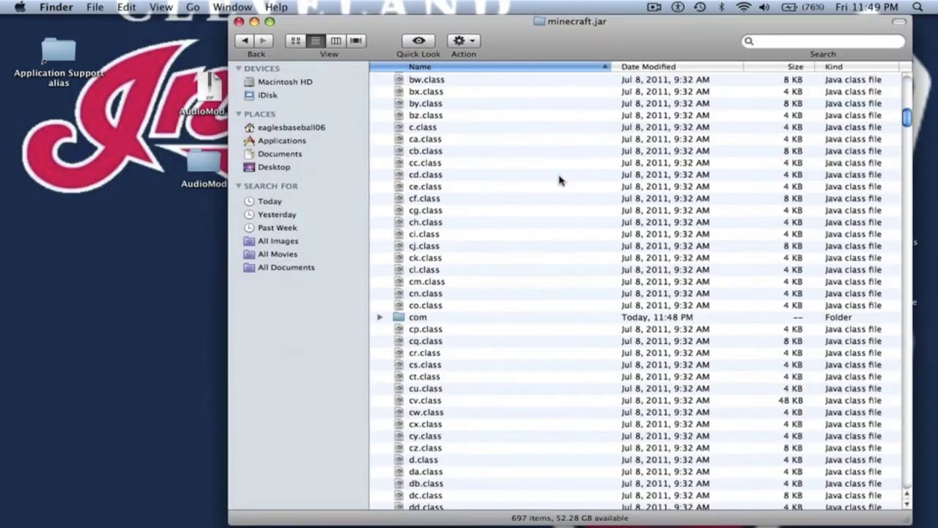
{"action": "scroll", "coordinate": [560, 178], "scroll_direction": "down", "scroll_amount": 20}
{"action": "scroll", "coordinate": [559, 180], "scroll_direction": "down", "scroll_amount": 20}
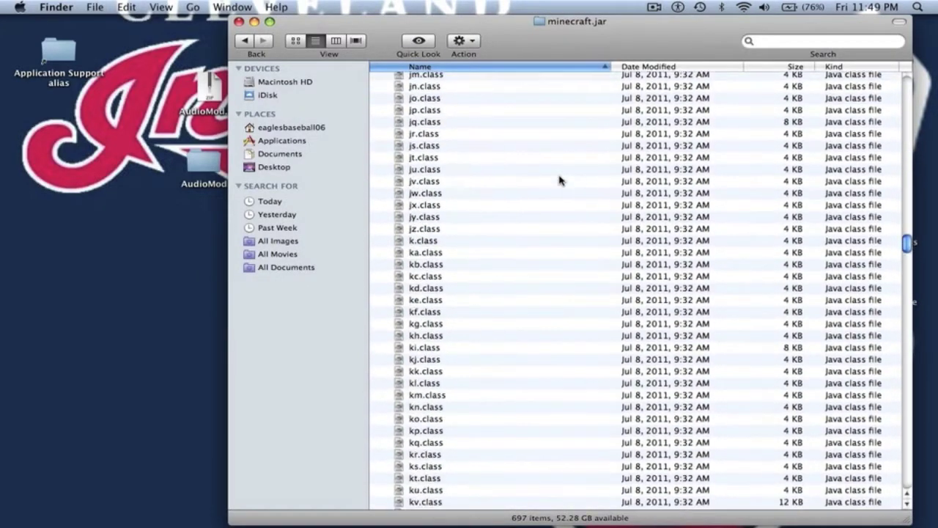
{"action": "scroll", "coordinate": [559, 180], "scroll_direction": "up", "scroll_amount": 10}
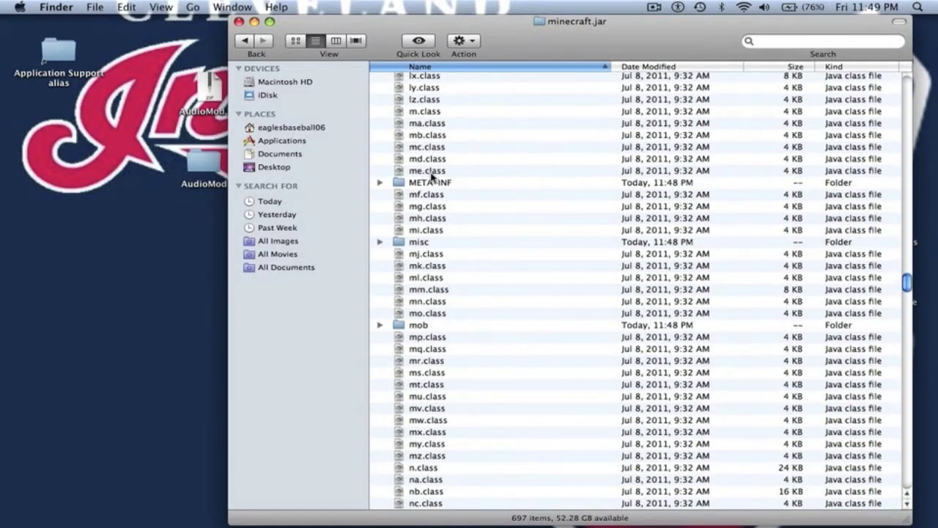
{"action": "double_click", "coordinate": [459, 183]}
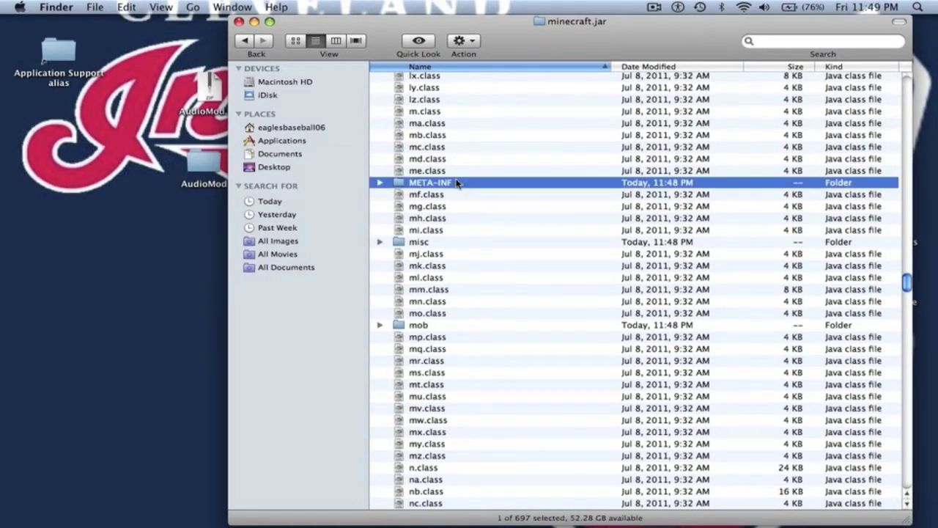
Move MOJANG_C.DSA and MOJANG_C.SF from META-INF to the Trash and return to the minecraft.jar folder
{"action": "left_click", "coordinate": [434, 92]}
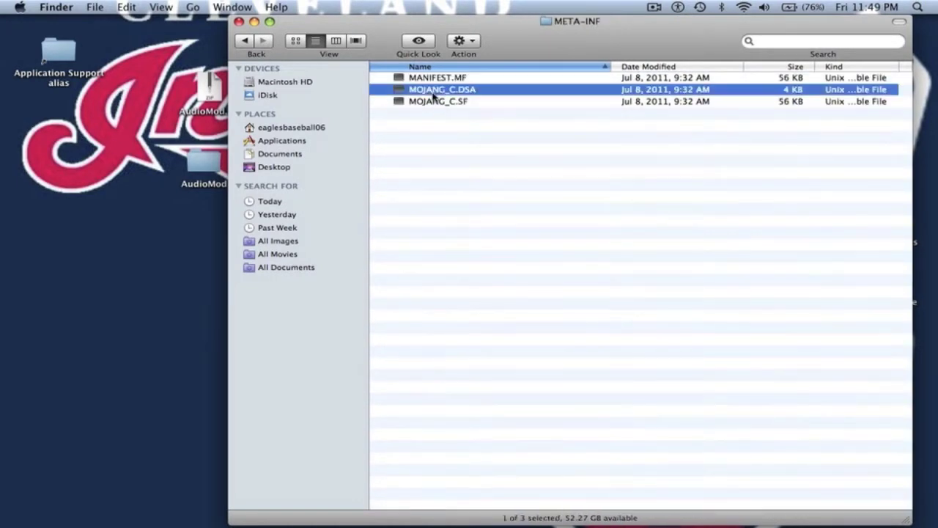
{"action": "left_click", "coordinate": [435, 102]}
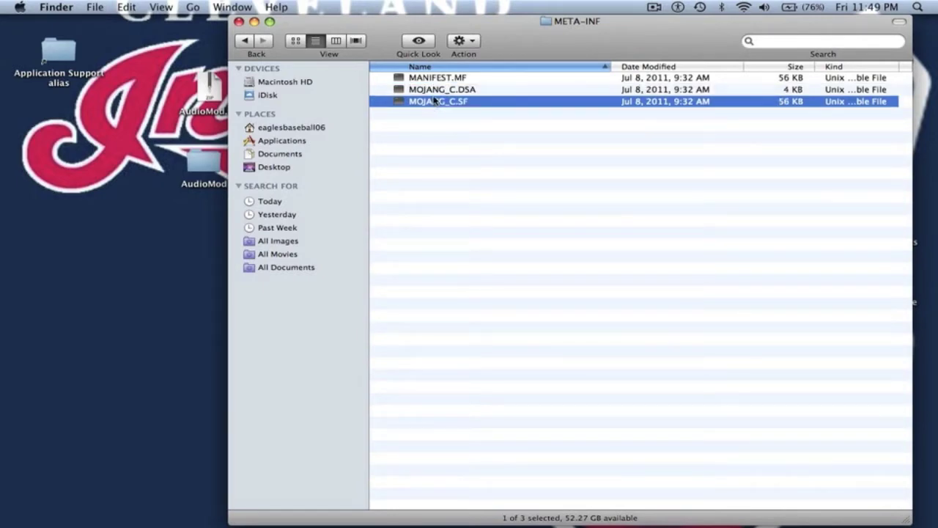
{"action": "left_click", "coordinate": [434, 91], "text": "super"}
{"action": "right_click", "coordinate": [434, 92]}
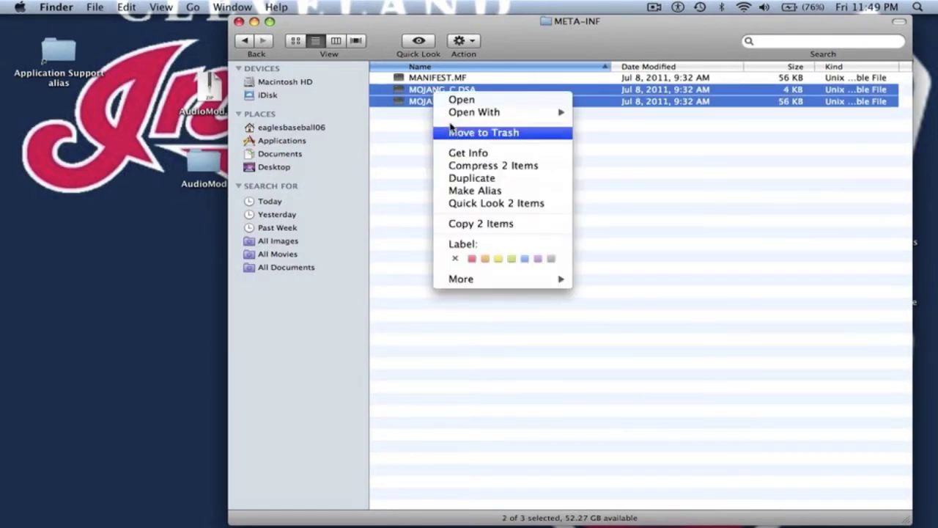
{"action": "left_click", "coordinate": [455, 132]}
{"action": "left_click", "coordinate": [251, 38]}
Move the minecraft.jar window clear of the desktop mod folders and copy all class files from the ModLoader folder
{"action": "left_click_drag", "start_coordinate": [379, 24], "coordinate": [503, 30]}
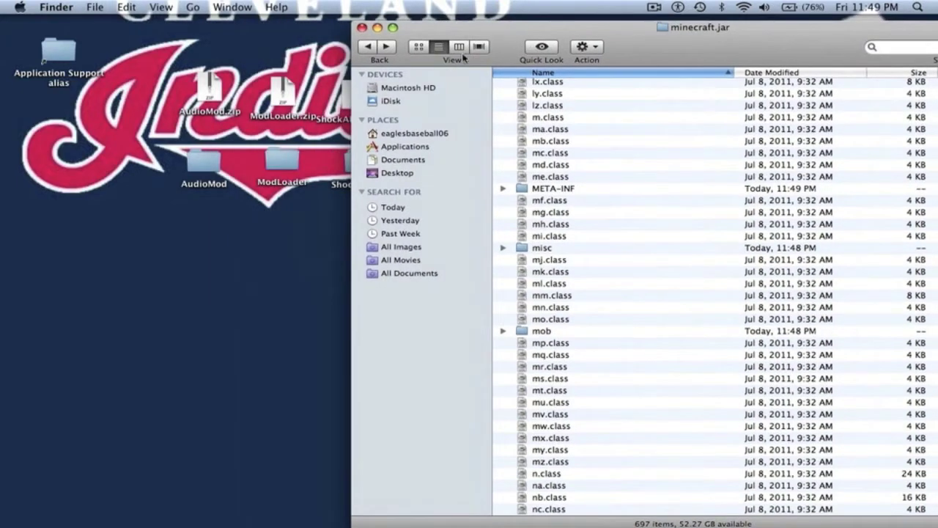
{"action": "double_click", "coordinate": [286, 160]}
{"action": "left_click", "coordinate": [239, 123]}
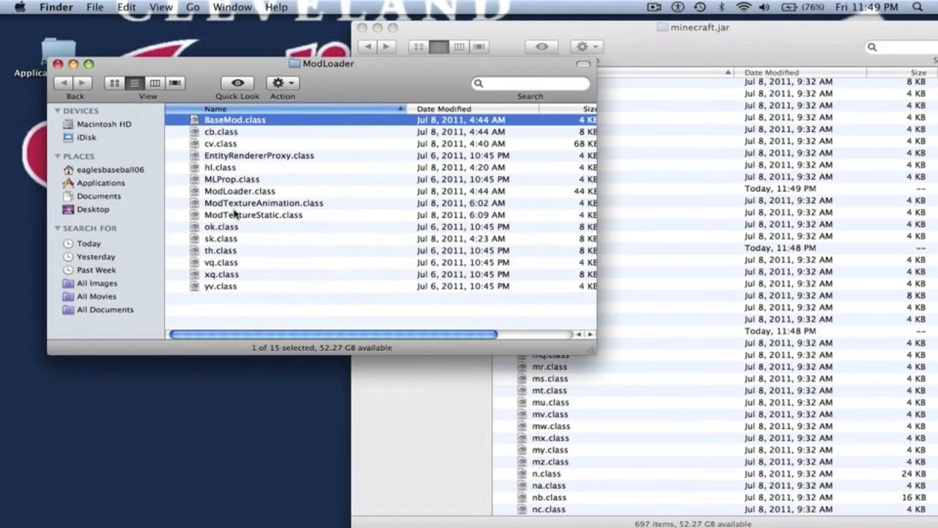
{"action": "left_click", "coordinate": [233, 288], "text": "shift"}
{"action": "key", "text": "super+c"}
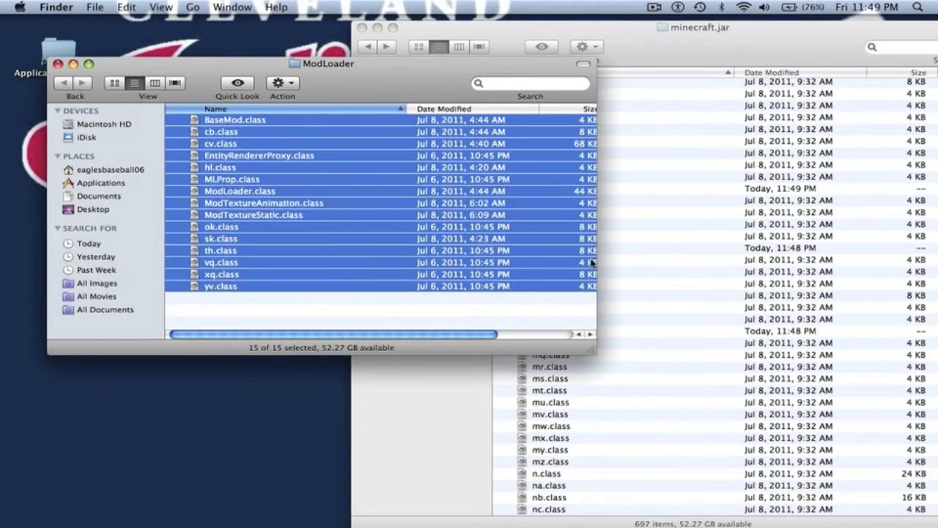
Paste the ModLoader files into minecraft.jar, replacing all existing duplicates, and close the ModLoader window
{"action": "left_click", "coordinate": [684, 252]}
{"action": "key", "text": "super+v"}
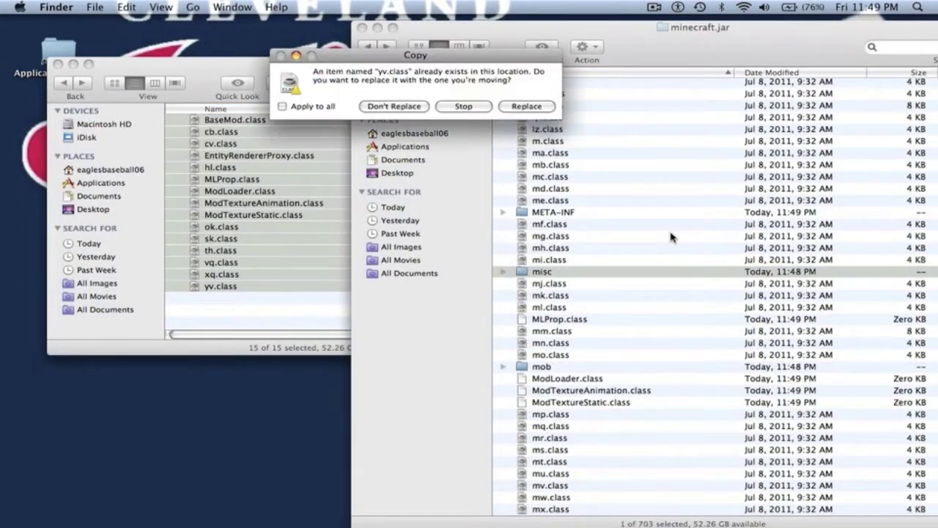
{"action": "left_click", "coordinate": [284, 106]}
{"action": "left_click", "coordinate": [533, 106]}
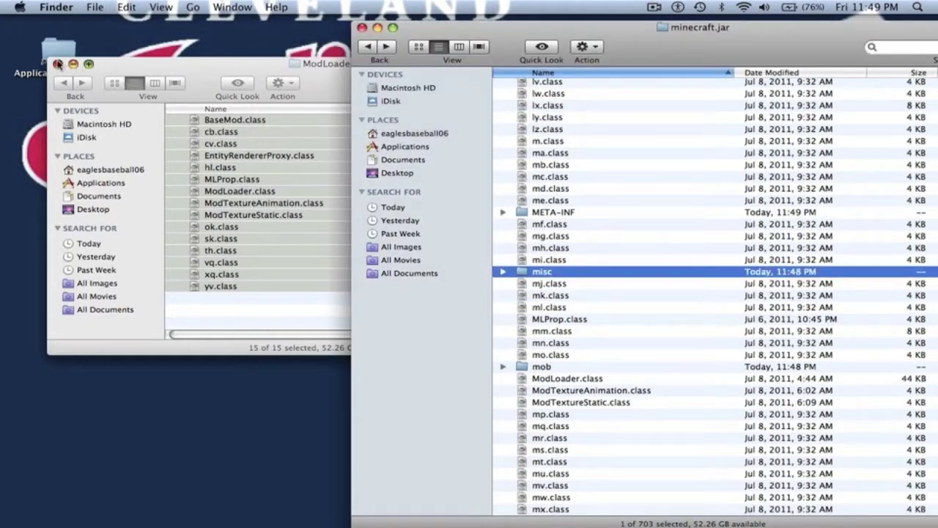
{"action": "left_click", "coordinate": [58, 64]}
Copy ibxm and yo.class, but not paulscode, from the AudioMod folder into minecraft.jar, replacing the existing yo.class
{"action": "double_click", "coordinate": [203, 156]}
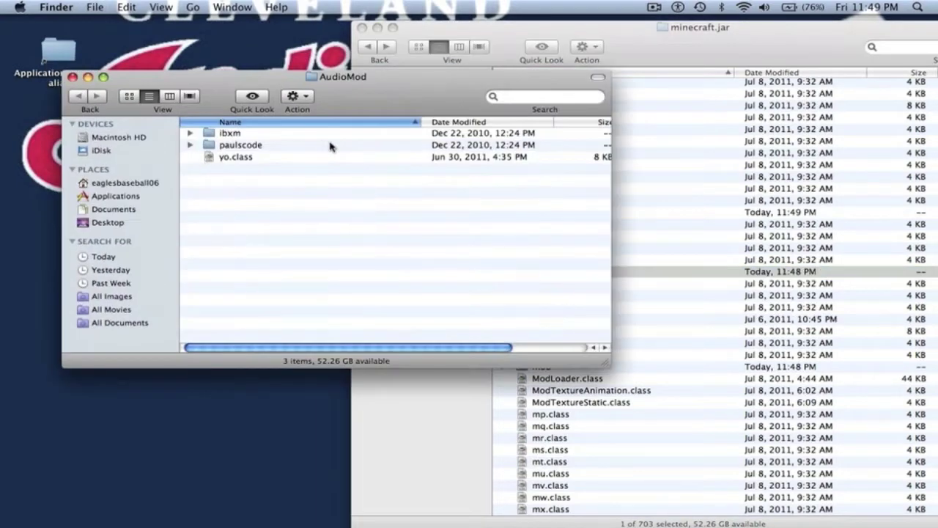
{"action": "left_click", "coordinate": [312, 138]}
{"action": "key", "text": "super+a"}
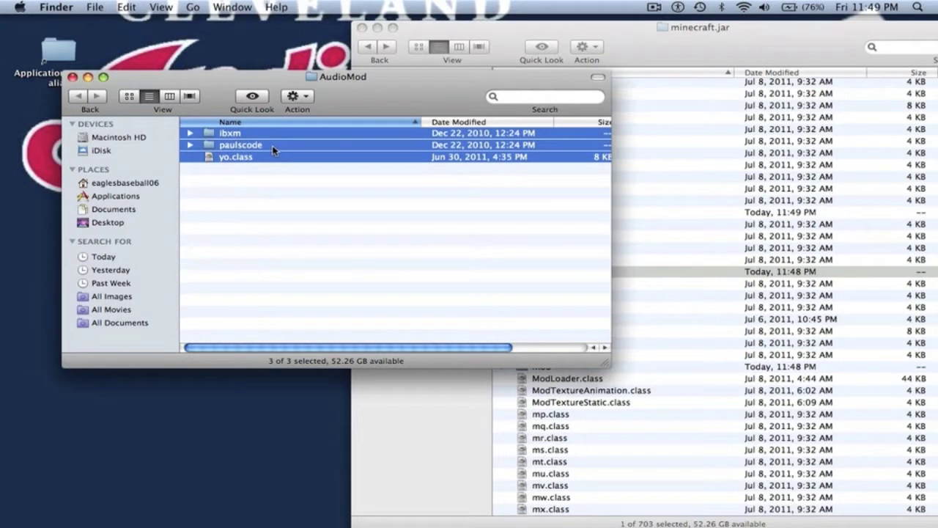
{"action": "left_click", "coordinate": [273, 146], "text": "super"}
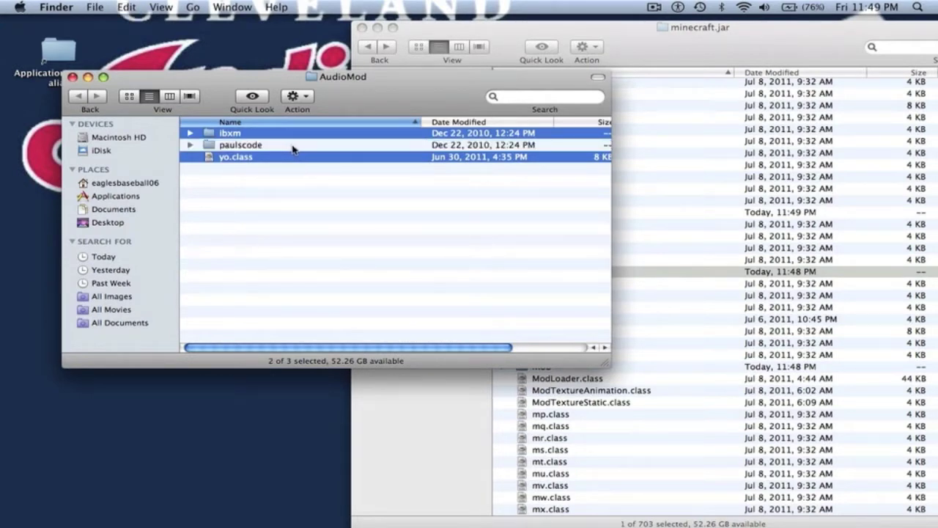
{"action": "left_click", "coordinate": [660, 180]}
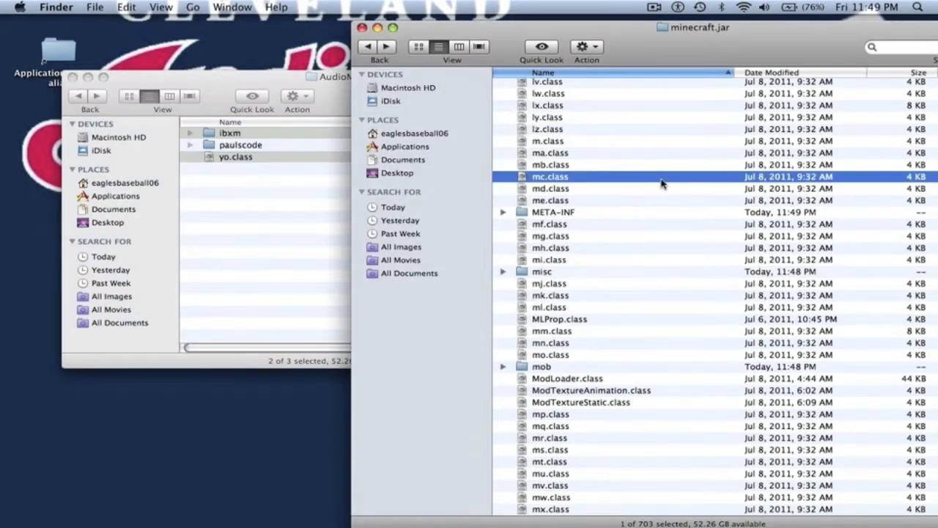
{"action": "key", "text": "super+v"}
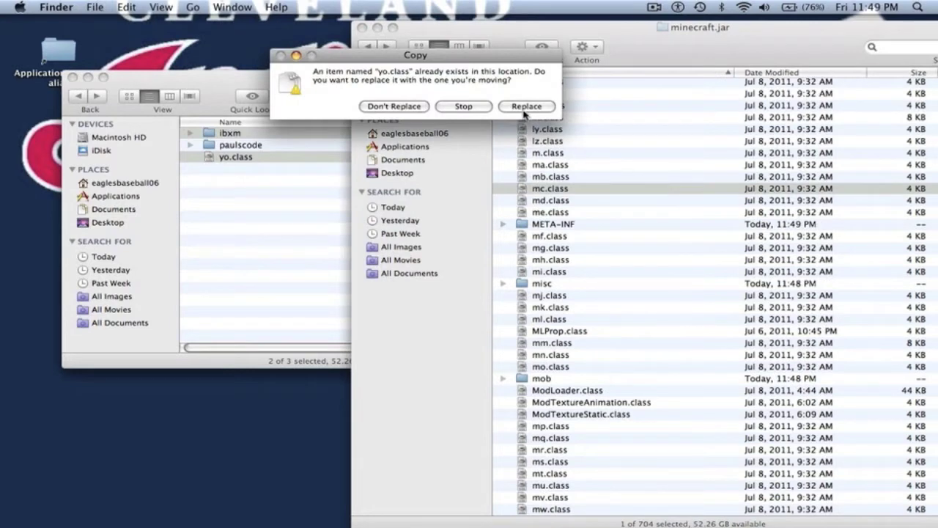
{"action": "left_click", "coordinate": [526, 107]}
Find the paulscode folder in minecraft.jar and open its sound folder, followed by the codecs folder inside it
{"action": "scroll", "coordinate": [621, 211], "scroll_direction": "down", "scroll_amount": 8}
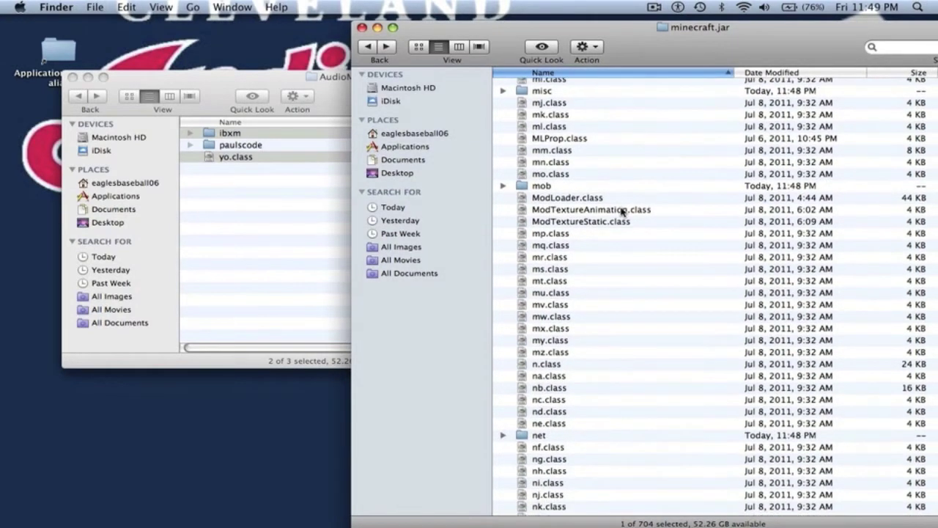
{"action": "scroll", "coordinate": [622, 211], "scroll_direction": "down", "scroll_amount": 15}
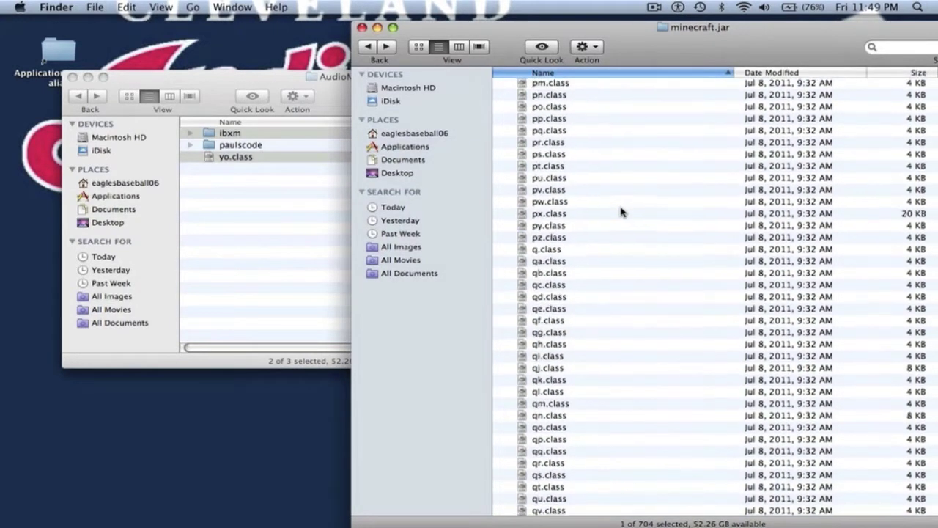
{"action": "scroll", "coordinate": [622, 212], "scroll_direction": "up", "scroll_amount": 5}
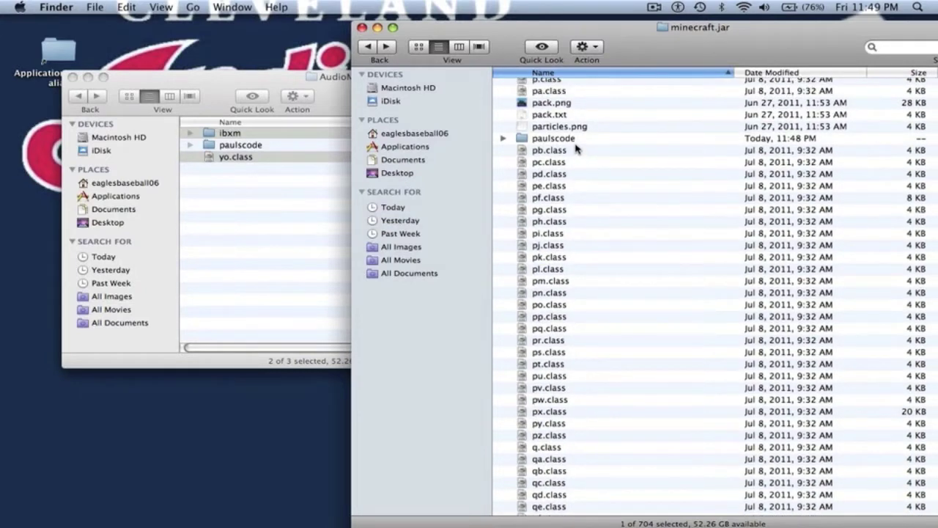
{"action": "double_click", "coordinate": [575, 141]}
{"action": "double_click", "coordinate": [541, 85]}
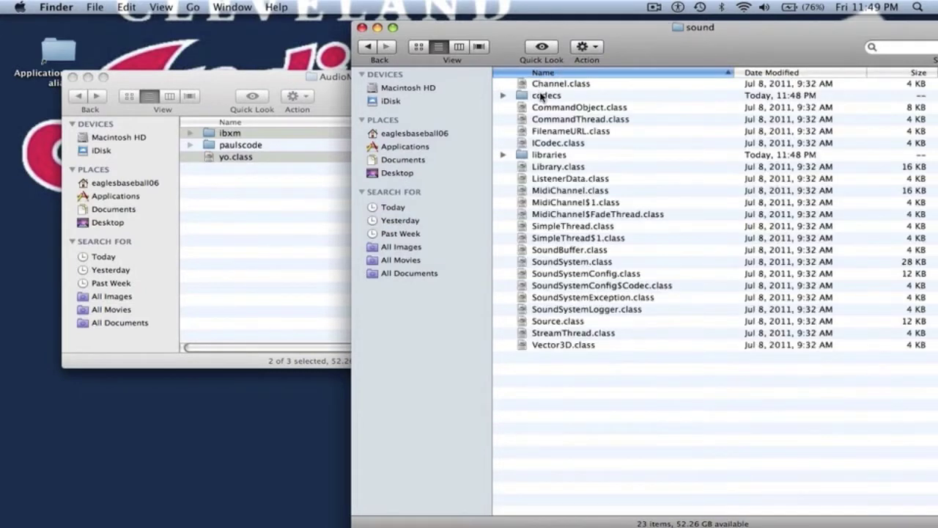
{"action": "double_click", "coordinate": [541, 96]}
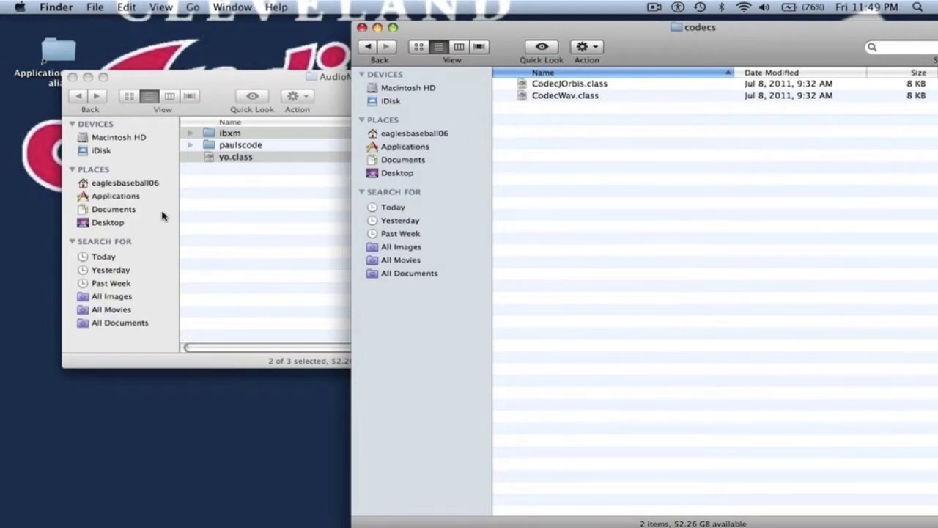
Copy CodecIBXM.class from AudioMod's paulscode/sound/codecs folder into the matching minecraft.jar codecs folder and close the AudioMod window
{"action": "left_click", "coordinate": [214, 184]}
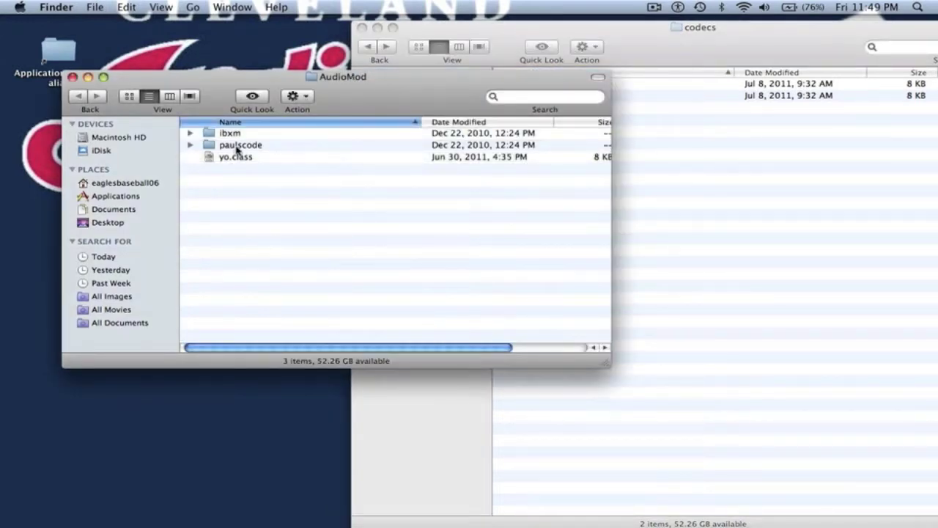
{"action": "double_click", "coordinate": [237, 145]}
{"action": "double_click", "coordinate": [237, 140]}
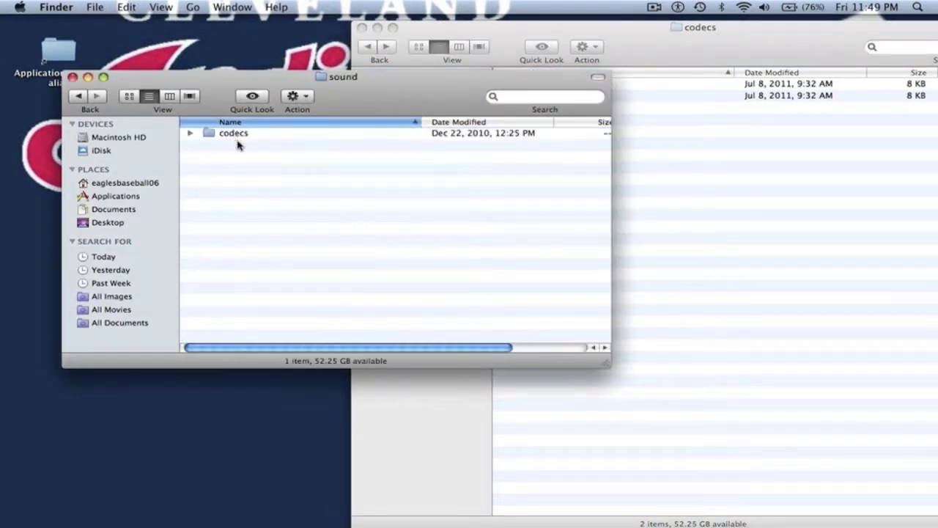
{"action": "double_click", "coordinate": [239, 143]}
{"action": "left_click", "coordinate": [241, 137]}
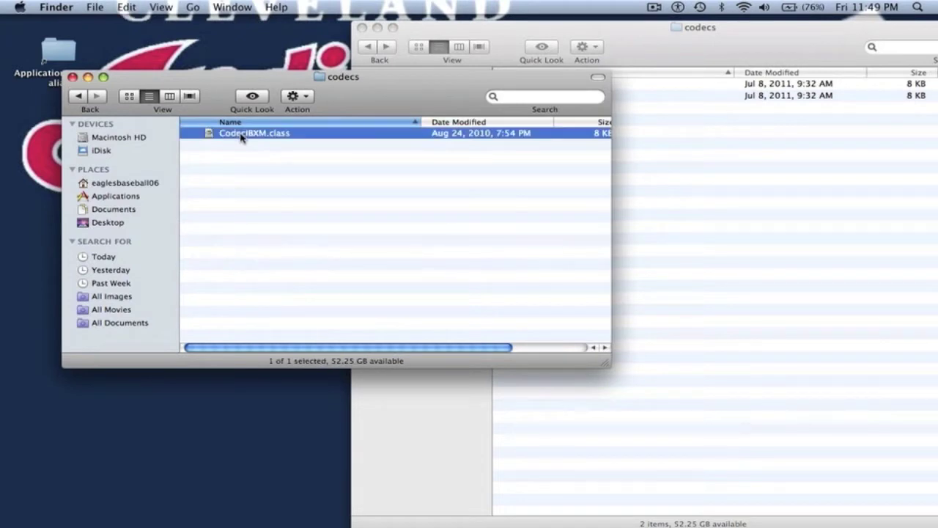
{"action": "left_click", "coordinate": [671, 200]}
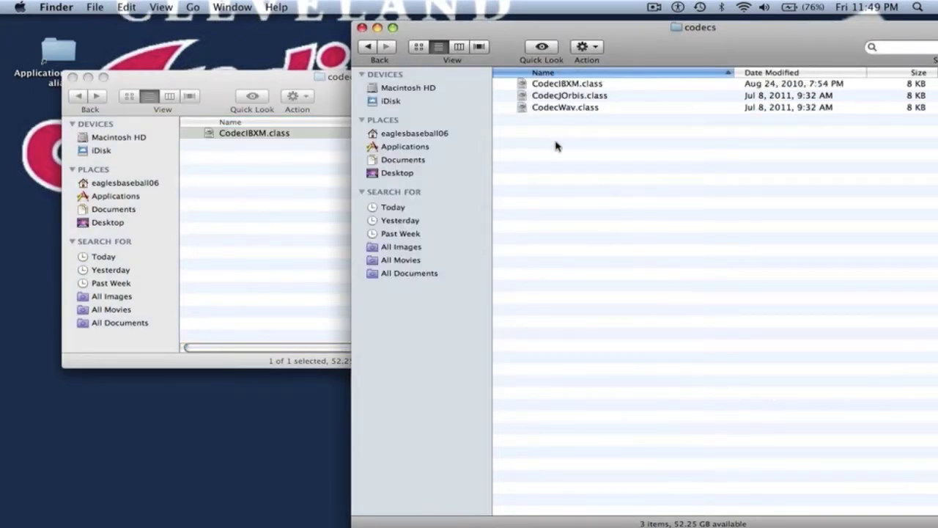
{"action": "left_click", "coordinate": [73, 76]}
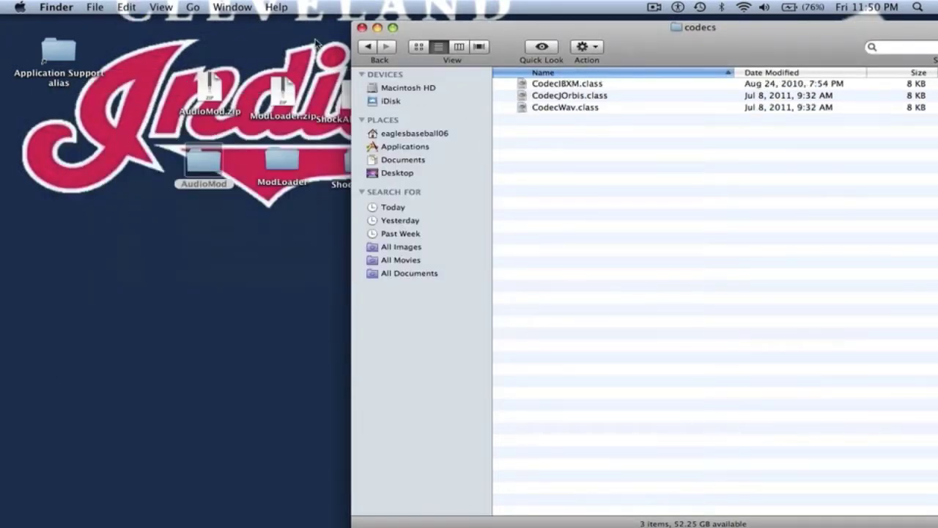
Return to the main minecraft.jar folder and move its window clear of the ShockAhPI and Aether folders on the desktop
{"action": "left_click", "coordinate": [375, 47]}
{"action": "left_click", "coordinate": [381, 47]}
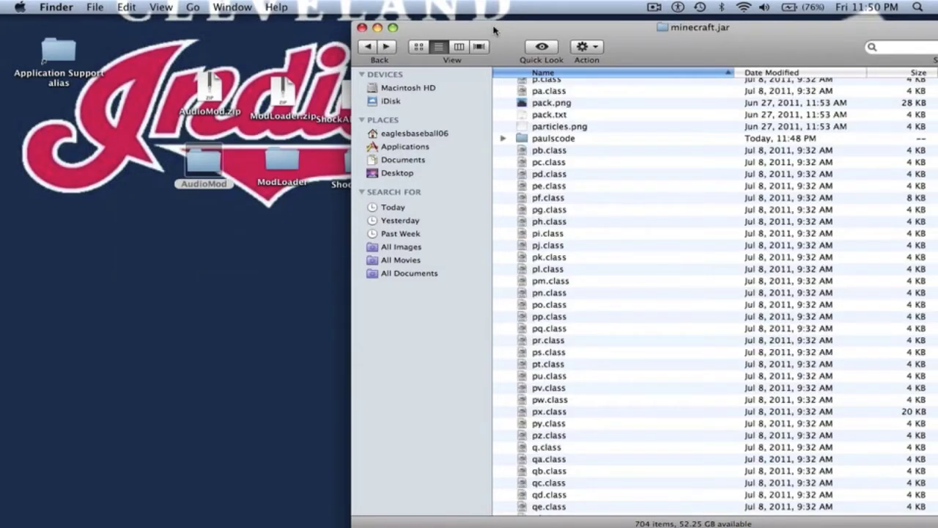
{"action": "left_click_drag", "start_coordinate": [494, 30], "coordinate": [622, 48]}
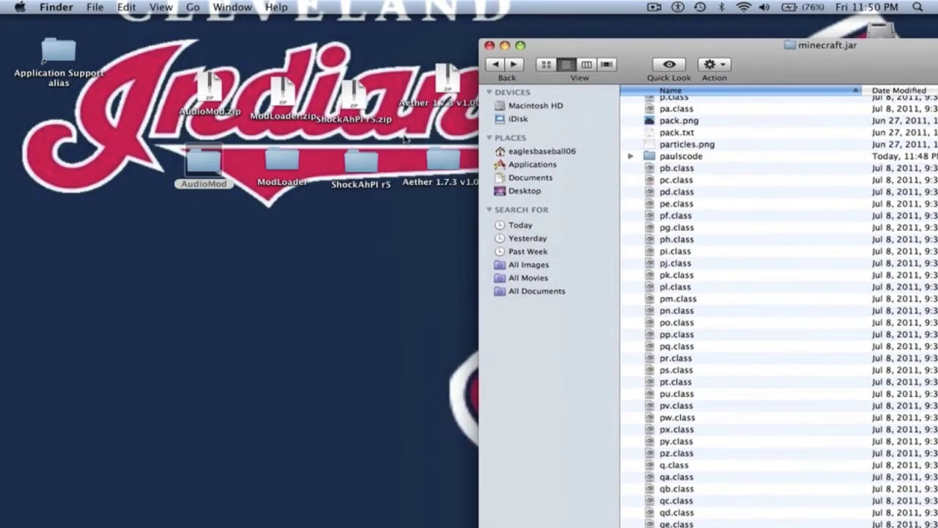
Open the bin folder inside ShockAhPI r5 and copy all of its class files
{"action": "double_click", "coordinate": [363, 160]}
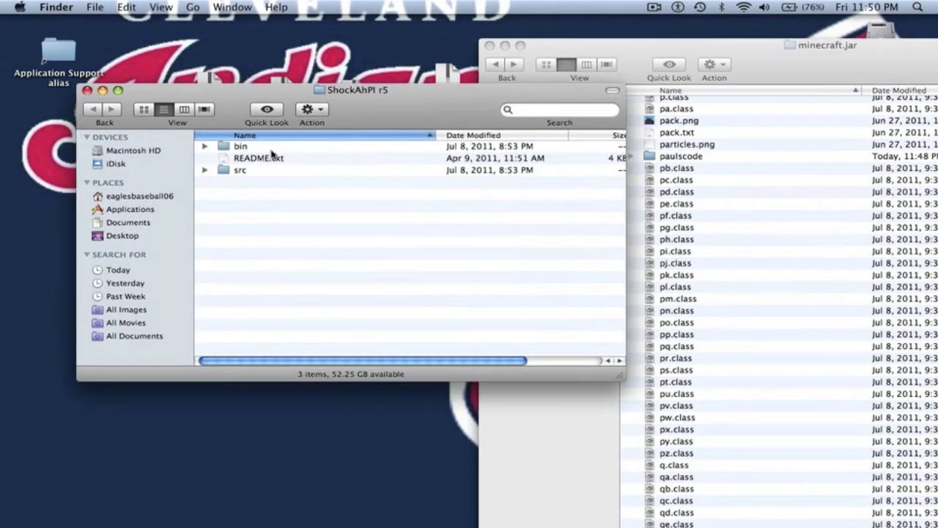
{"action": "double_click", "coordinate": [242, 147]}
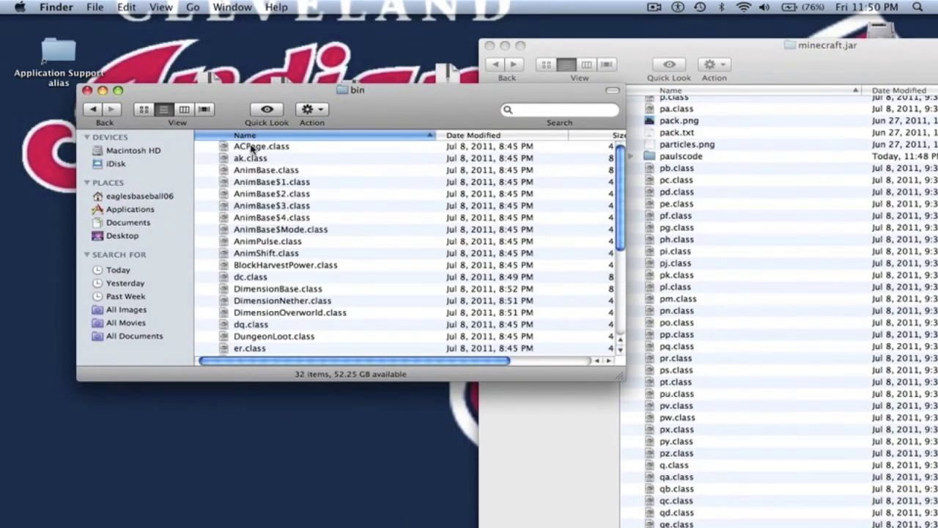
{"action": "left_click", "coordinate": [92, 110]}
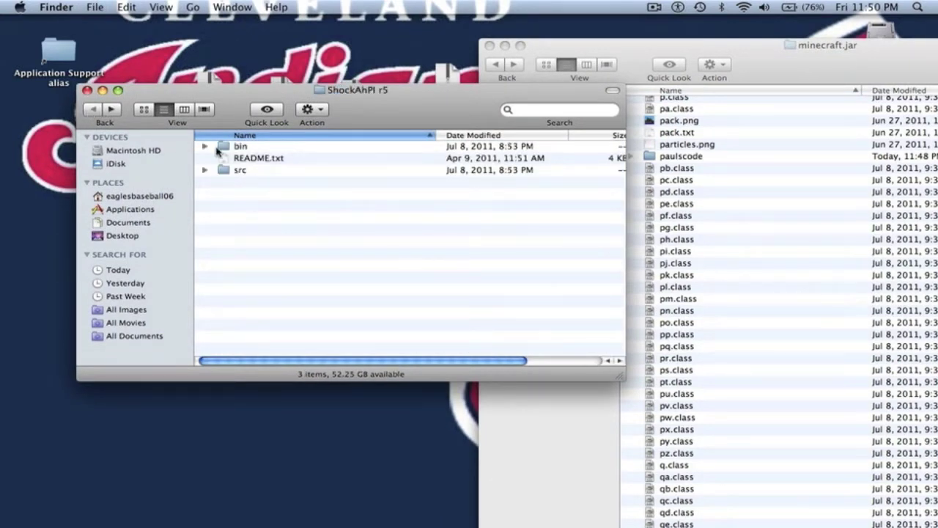
{"action": "double_click", "coordinate": [241, 146]}
{"action": "left_click", "coordinate": [242, 147]}
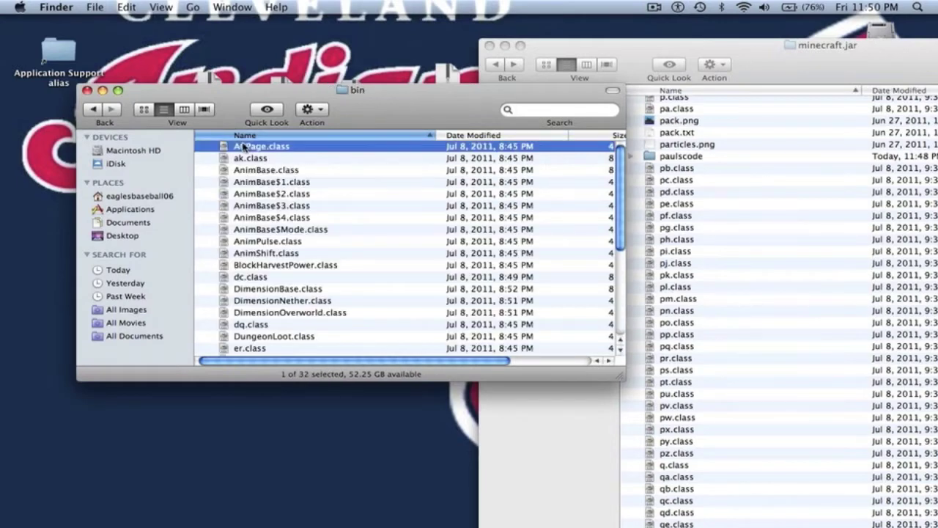
{"action": "scroll", "coordinate": [244, 145], "scroll_direction": "down", "scroll_amount": 5}
{"action": "left_click", "coordinate": [270, 350], "text": "shift"}
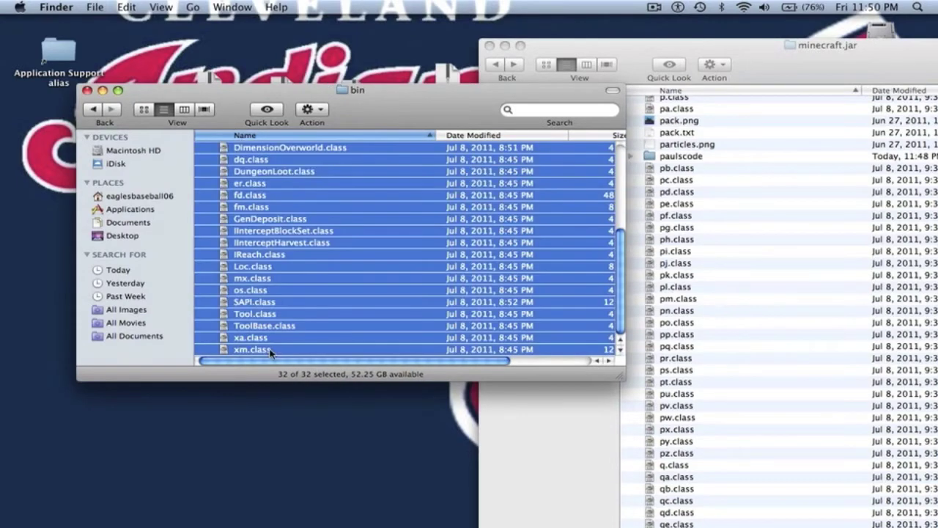
Paste the ShockAhPI class files into minecraft.jar, replacing all existing duplicates, and close the bin window
{"action": "left_click", "coordinate": [680, 301]}
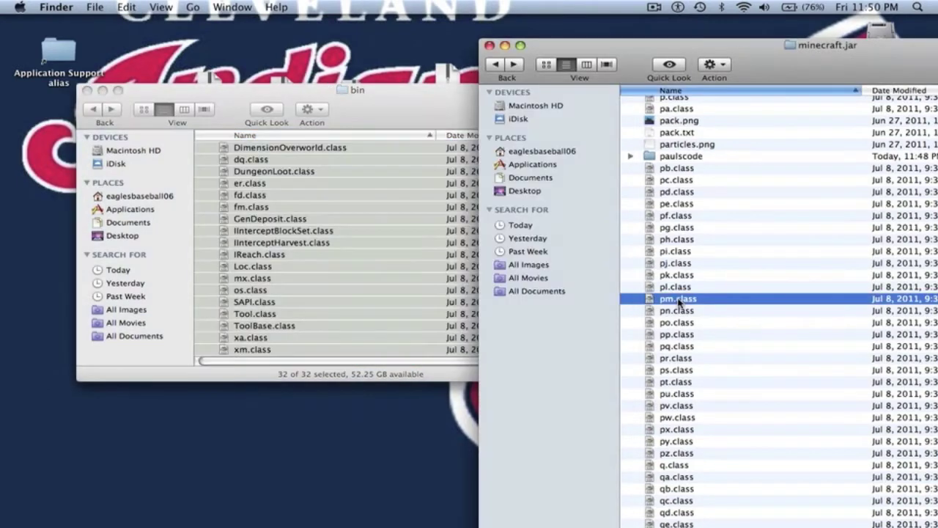
{"action": "key", "text": "super+v"}
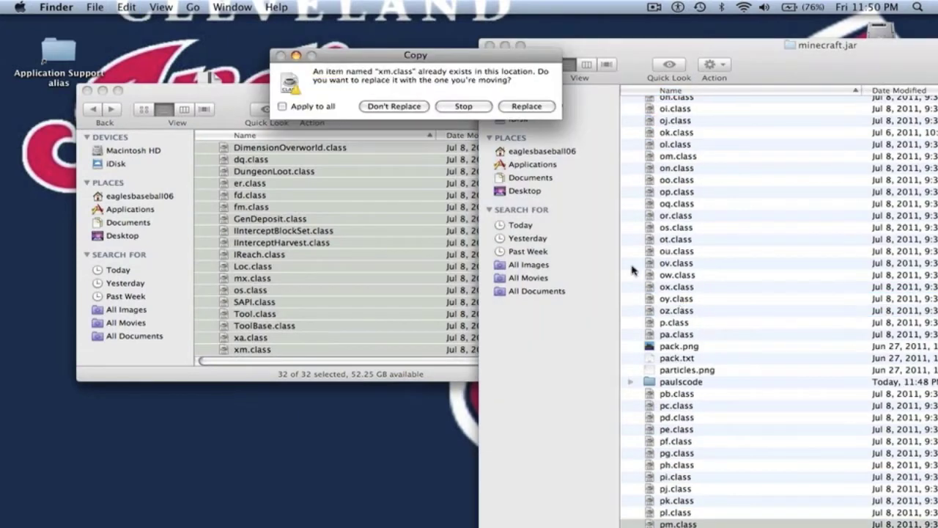
{"action": "left_click", "coordinate": [282, 106]}
{"action": "left_click", "coordinate": [548, 107]}
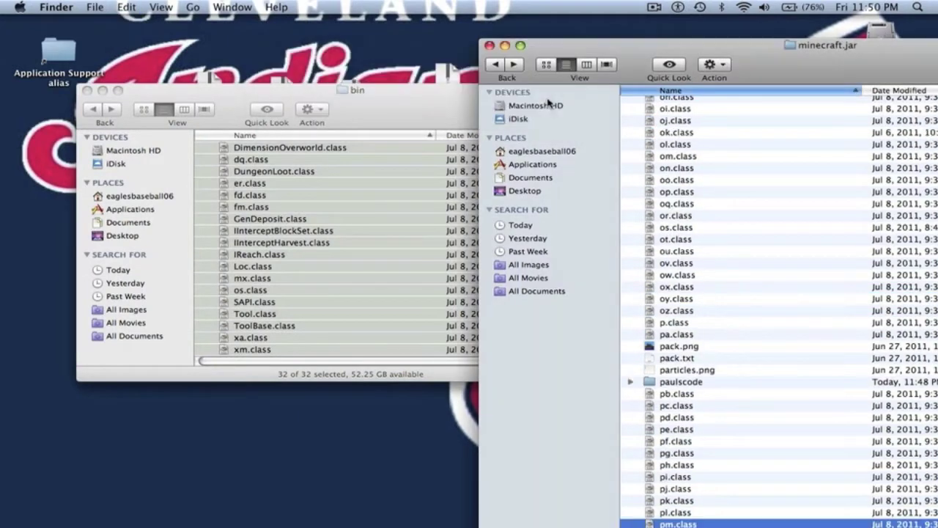
{"action": "left_click", "coordinate": [86, 89]}
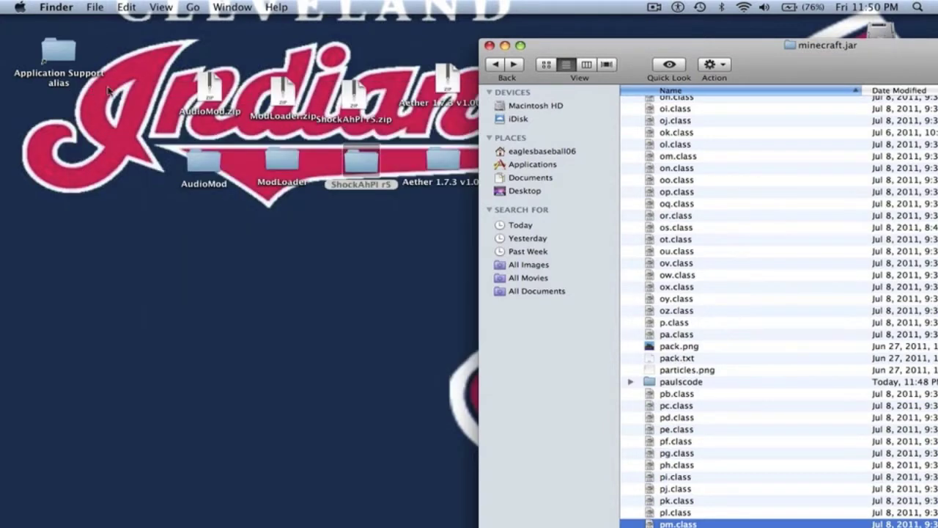
Open the Jar folder inside Aether 1.7.3 v1.00 and look through its contents for subfolders
{"action": "double_click", "coordinate": [442, 161]}
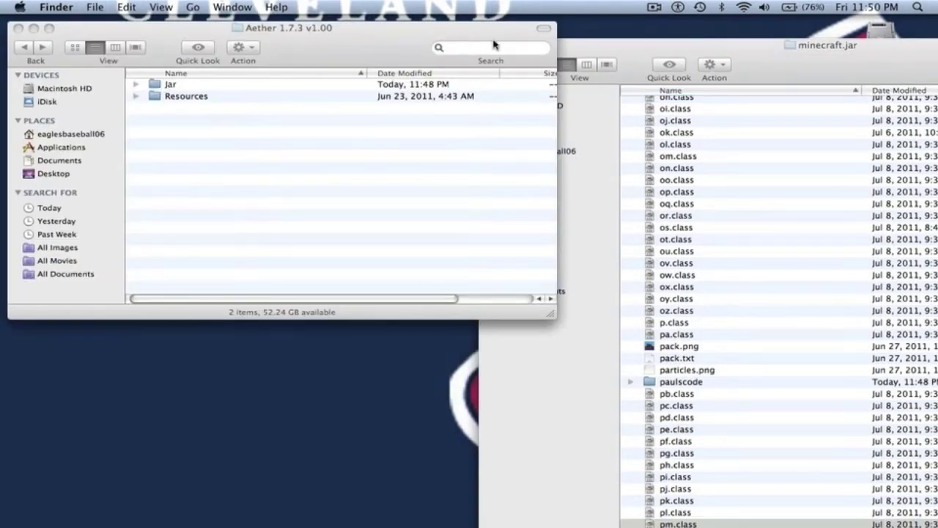
{"action": "left_click", "coordinate": [630, 55]}
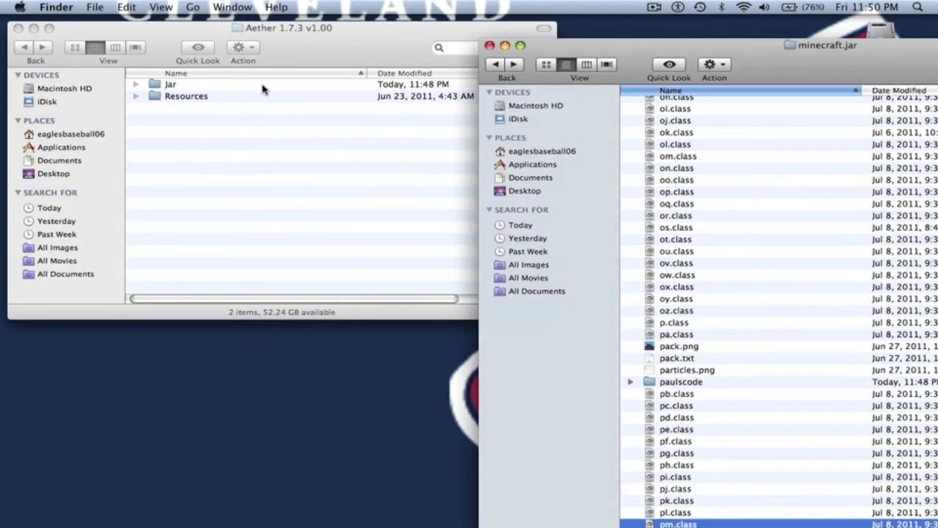
{"action": "double_click", "coordinate": [242, 87]}
{"action": "left_click", "coordinate": [217, 86]}
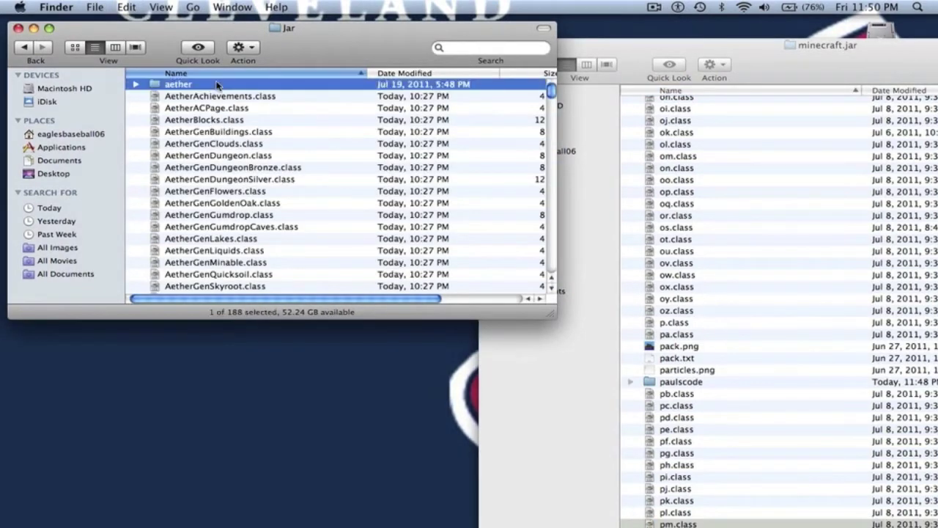
{"action": "scroll", "coordinate": [218, 85], "scroll_direction": "down", "scroll_amount": 6}
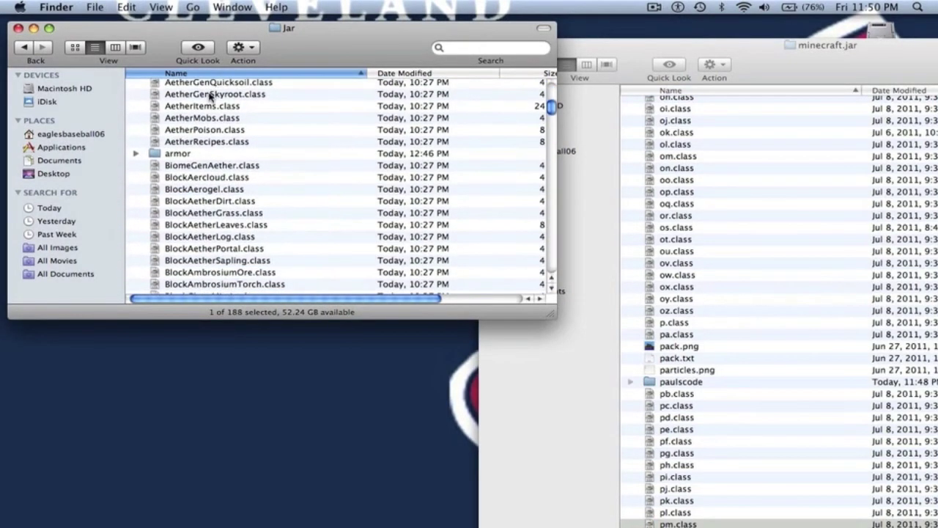
{"action": "scroll", "coordinate": [176, 154], "scroll_direction": "down", "scroll_amount": 20}
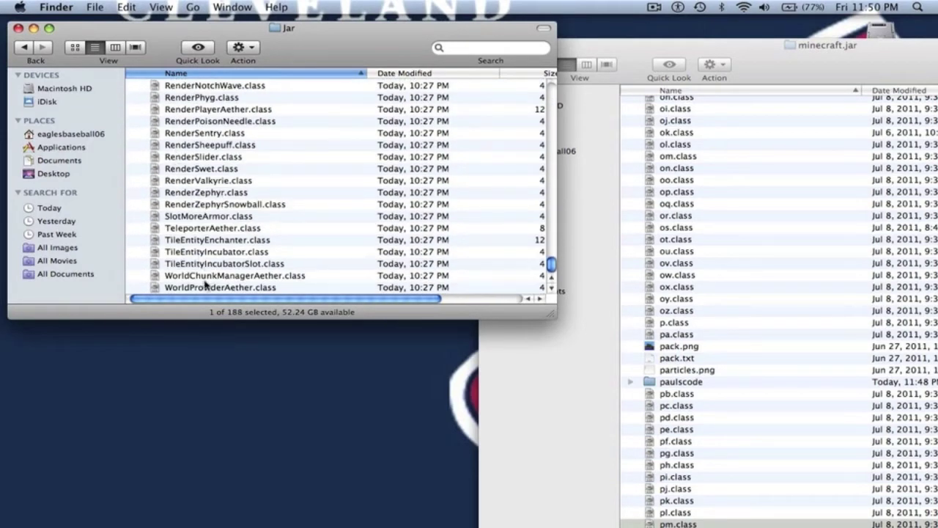
Copy everything in Aether's Jar folder except the armor folder and paste it into minecraft.jar
{"action": "key", "text": "super+a"}
{"action": "scroll", "coordinate": [201, 271], "scroll_direction": "up", "scroll_amount": 10}
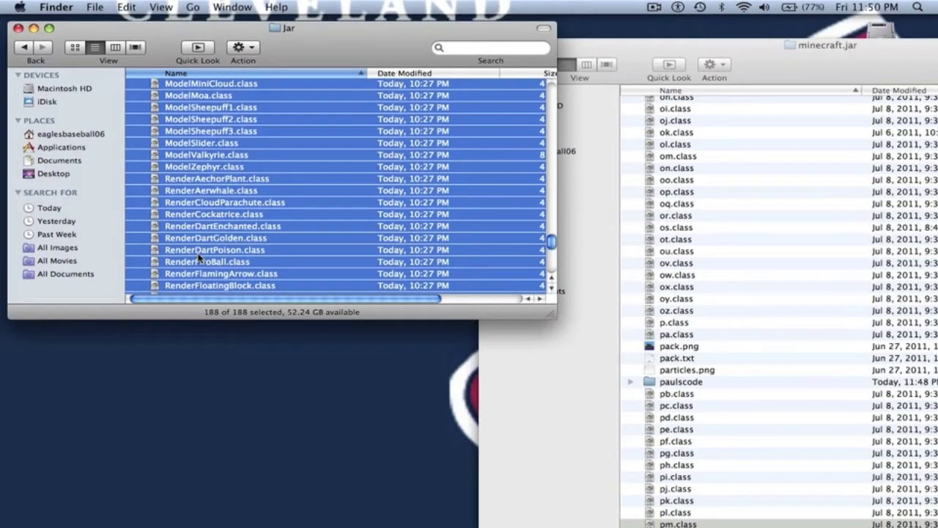
{"action": "scroll", "coordinate": [199, 257], "scroll_direction": "up", "scroll_amount": 15}
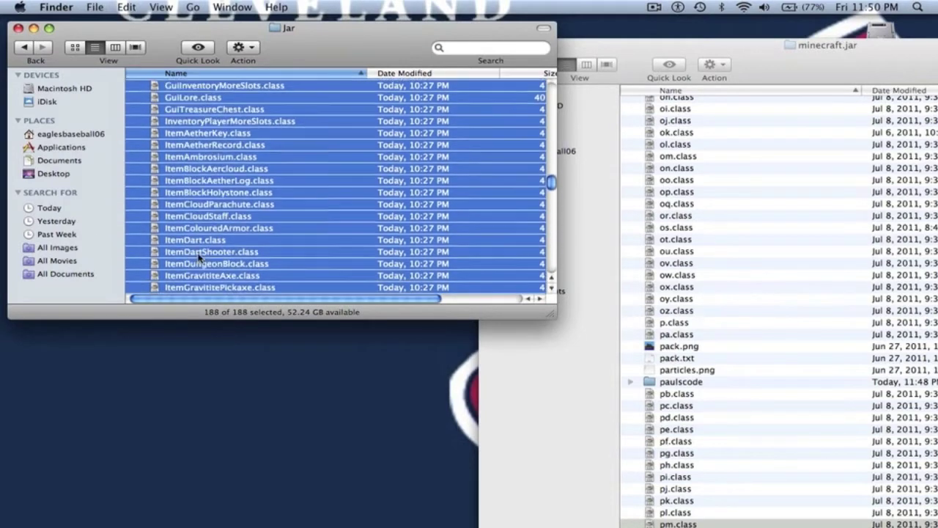
{"action": "scroll", "coordinate": [199, 256], "scroll_direction": "up", "scroll_amount": 15}
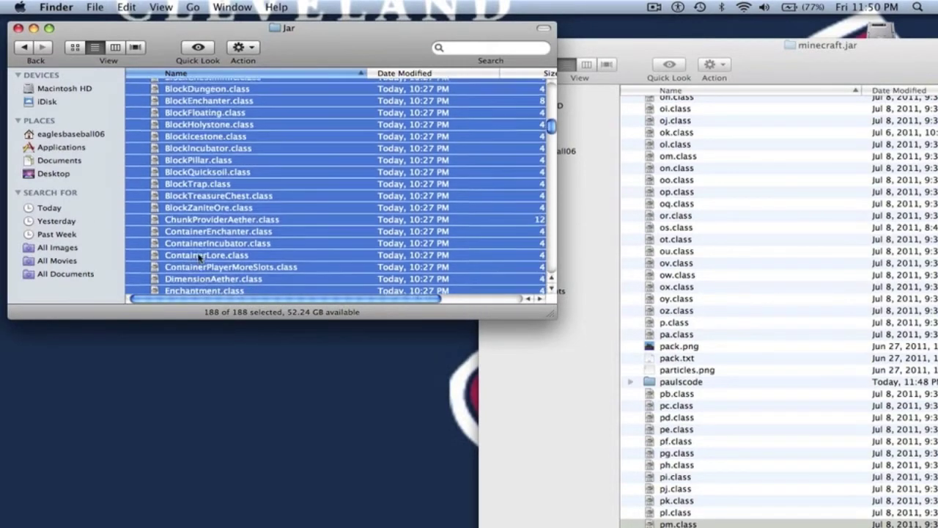
{"action": "scroll", "coordinate": [198, 257], "scroll_direction": "up", "scroll_amount": 8}
{"action": "left_click", "coordinate": [178, 279], "text": "super"}
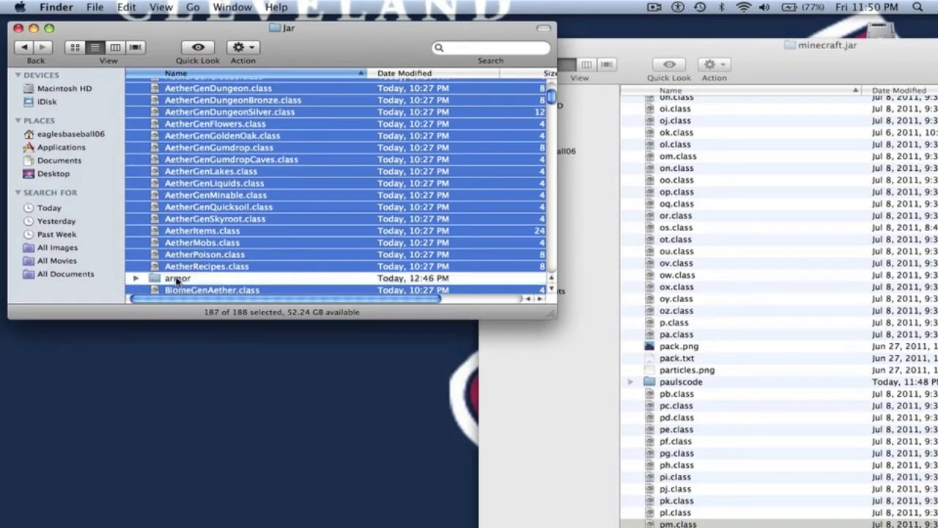
{"action": "scroll", "coordinate": [177, 280], "scroll_direction": "up", "scroll_amount": 3}
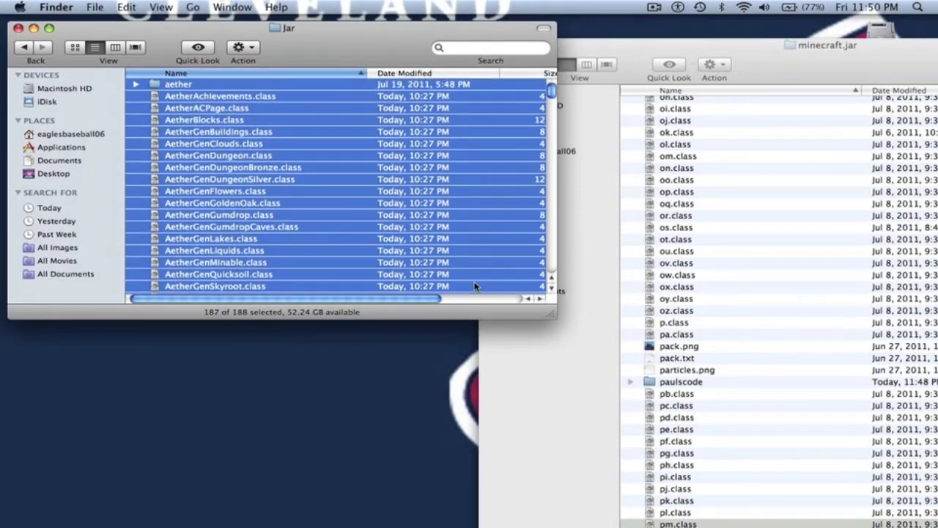
{"action": "left_click", "coordinate": [793, 275]}
{"action": "key", "text": "super+v"}
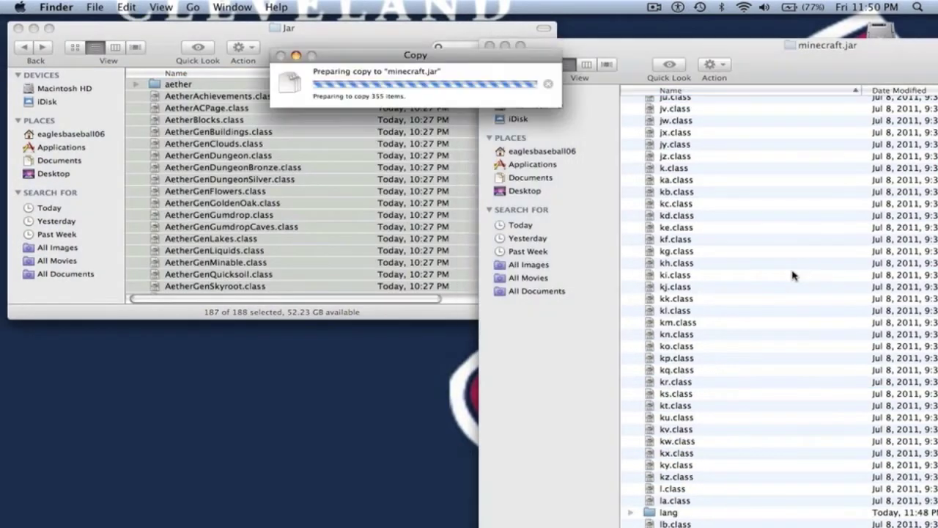
Copy all files from Aether's armor folder into the armor folder inside minecraft.jar
{"action": "scroll", "coordinate": [793, 275], "scroll_direction": "up", "scroll_amount": 20}
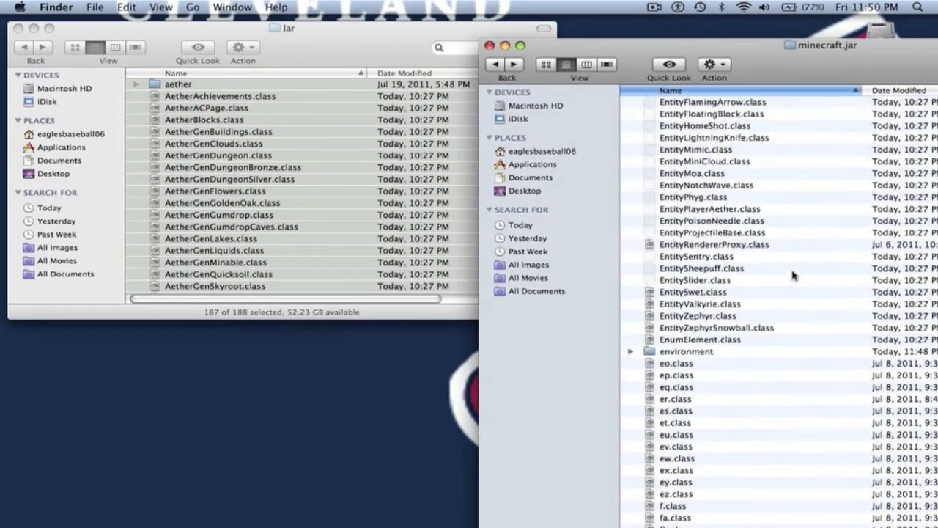
{"action": "scroll", "coordinate": [793, 275], "scroll_direction": "up", "scroll_amount": 20}
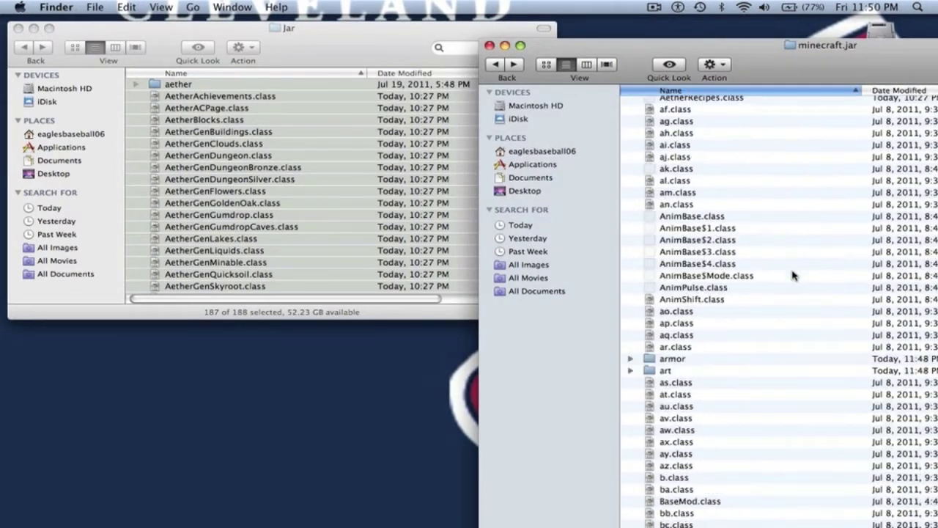
{"action": "scroll", "coordinate": [794, 275], "scroll_direction": "down", "scroll_amount": 1}
{"action": "double_click", "coordinate": [681, 400]}
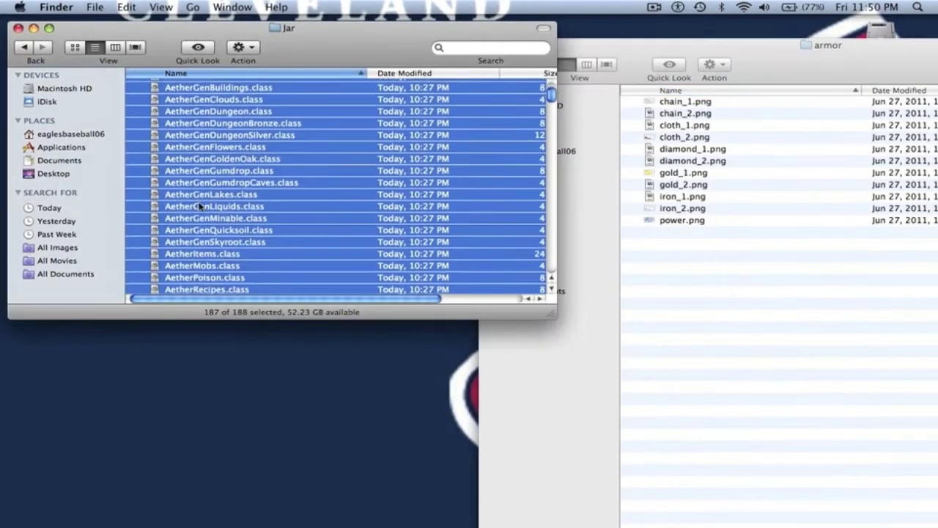
{"action": "scroll", "coordinate": [199, 206], "scroll_direction": "down", "scroll_amount": 4}
{"action": "double_click", "coordinate": [184, 171]}
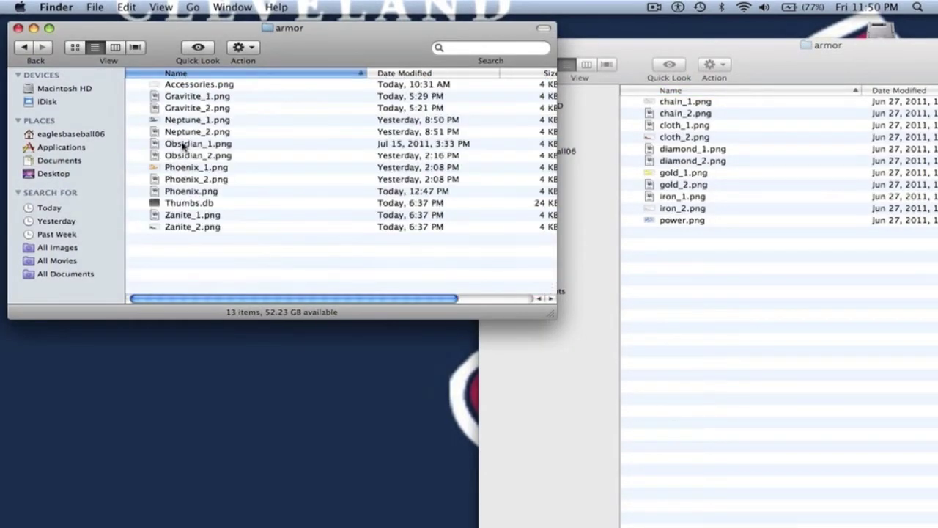
{"action": "left_click", "coordinate": [187, 87]}
{"action": "left_click", "coordinate": [192, 228], "text": "shift"}
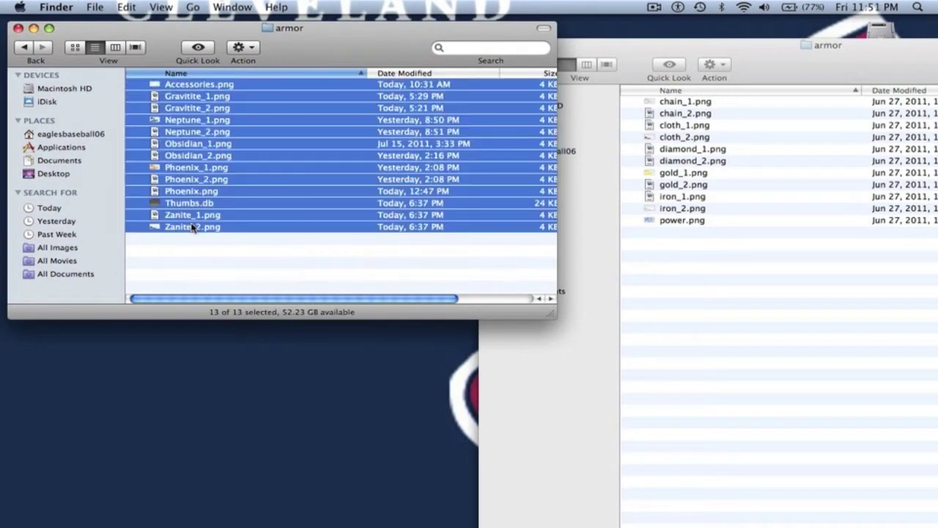
{"action": "left_click", "coordinate": [643, 308]}
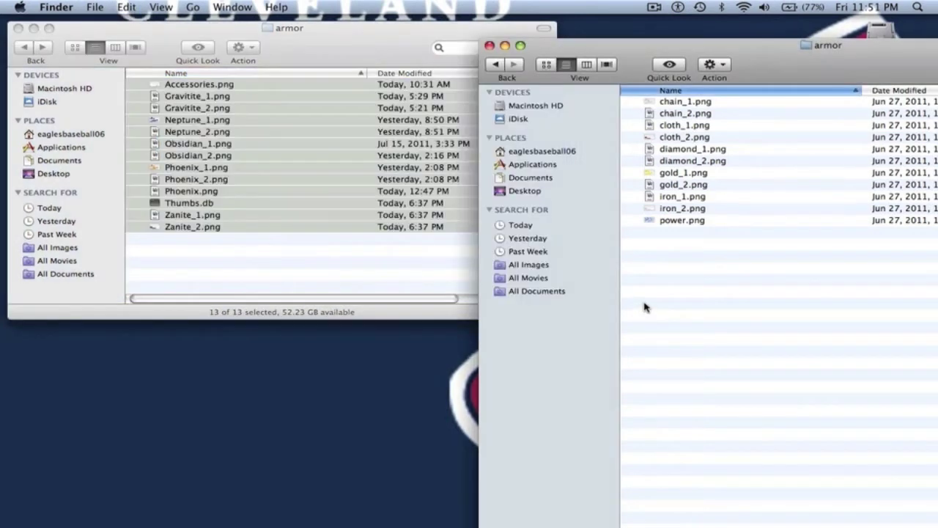
{"action": "key", "text": "super+v"}
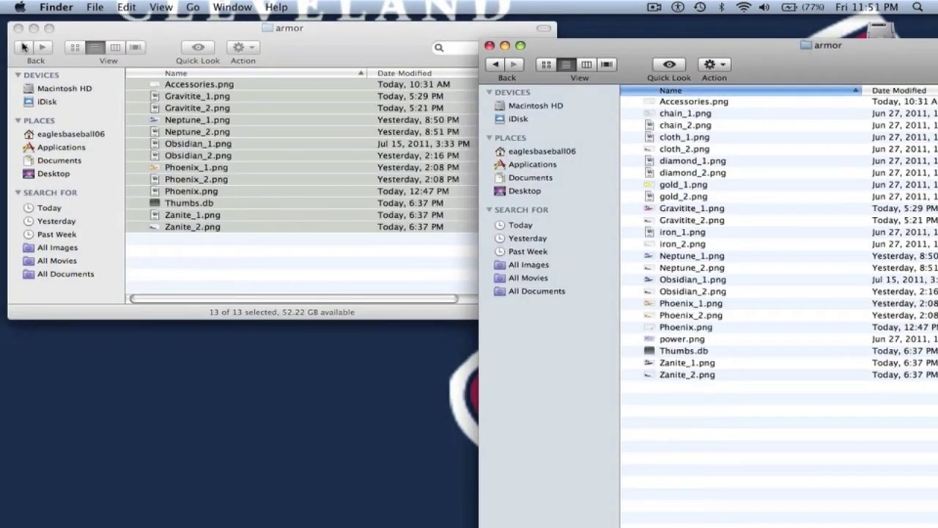
Go back to the main Aether 1.7.3 v1.00 folder in one window and to the main minecraft folder in the other
{"action": "left_click", "coordinate": [23, 48]}
{"action": "left_click", "coordinate": [24, 48]}
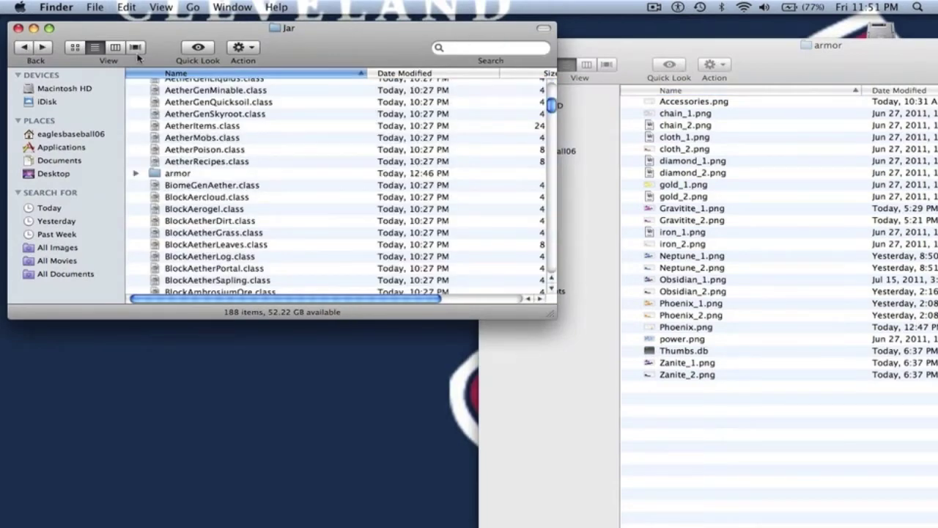
{"action": "left_click", "coordinate": [30, 47]}
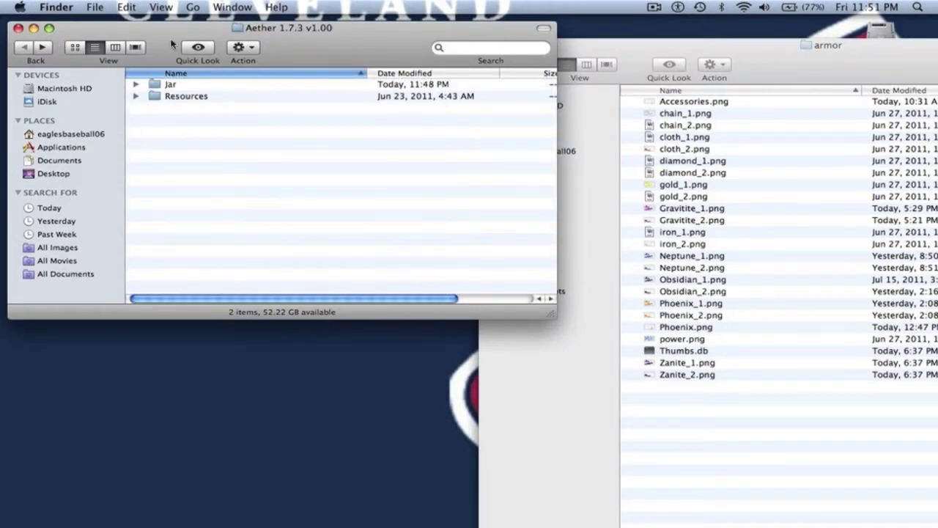
{"action": "left_click", "coordinate": [609, 46]}
{"action": "left_click", "coordinate": [496, 65]}
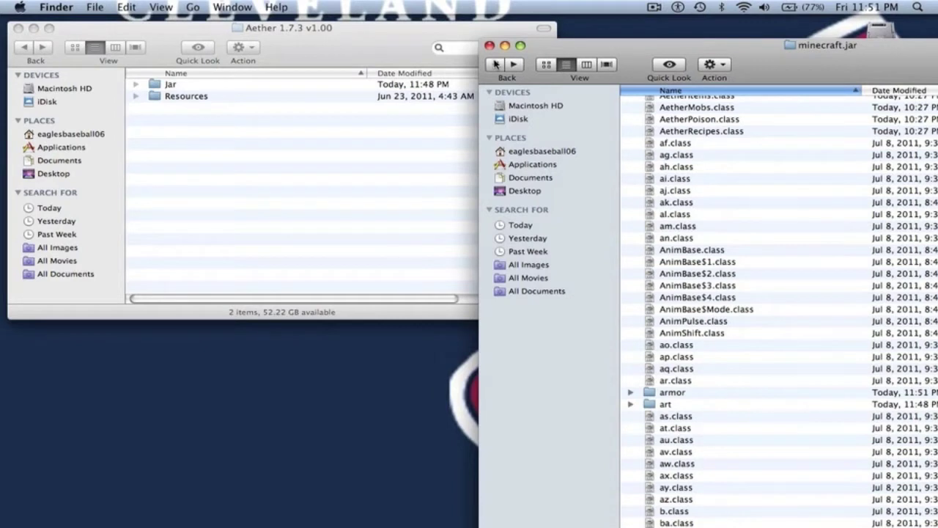
{"action": "left_click", "coordinate": [496, 64]}
{"action": "left_click", "coordinate": [495, 64]}
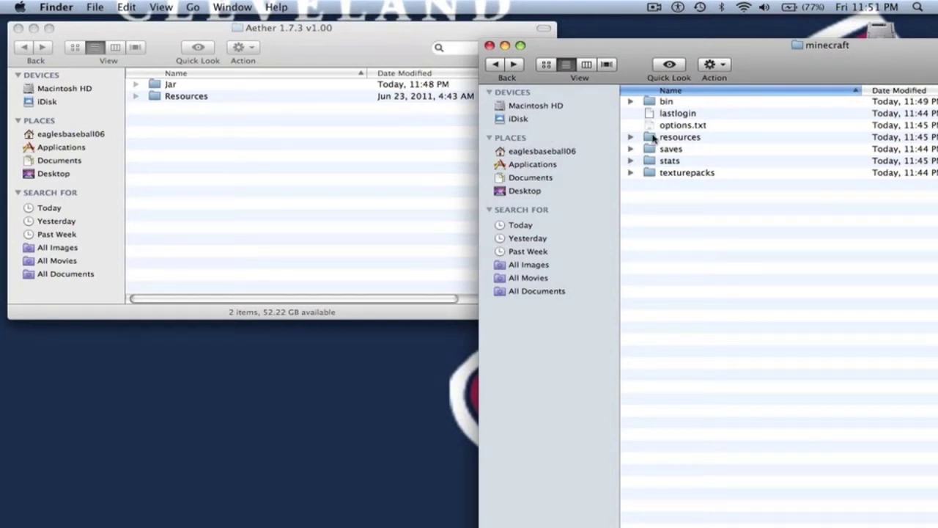
Copy the mod folder from Aether's Resources folder into minecraft's resources folder
{"action": "double_click", "coordinate": [223, 95]}
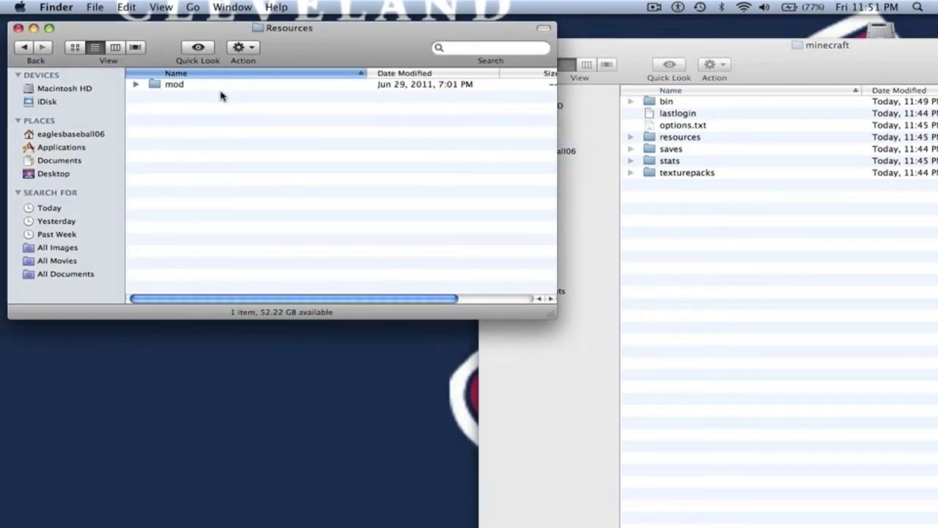
{"action": "left_click", "coordinate": [197, 89]}
{"action": "key", "text": "super+c"}
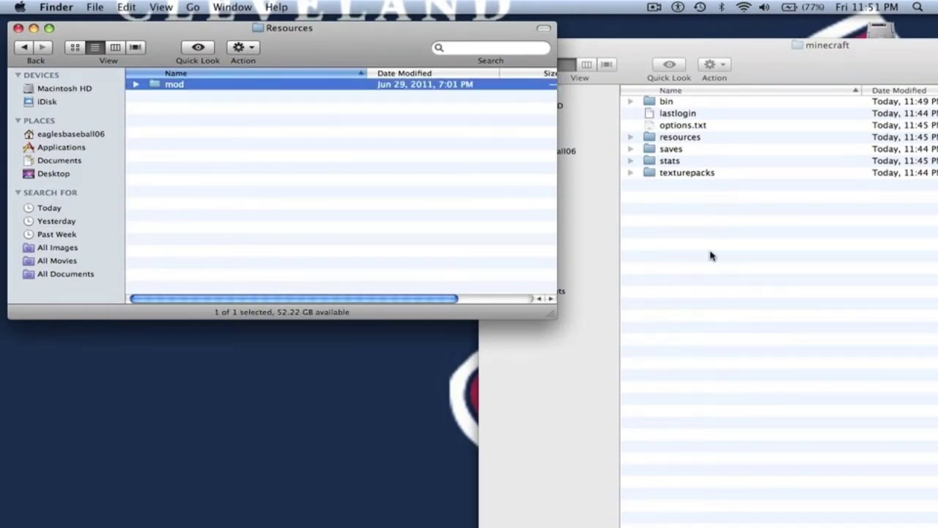
{"action": "left_click", "coordinate": [709, 258]}
{"action": "double_click", "coordinate": [666, 140]}
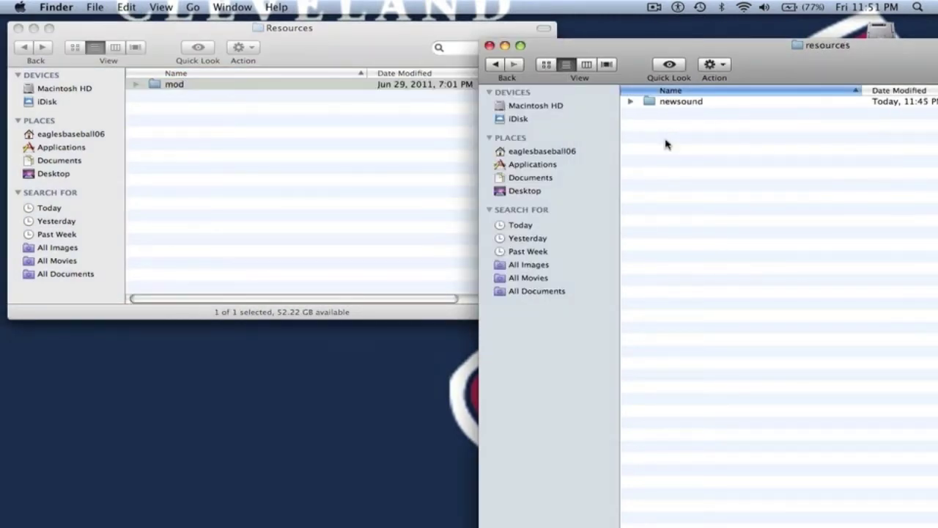
{"action": "key", "text": "super+v"}
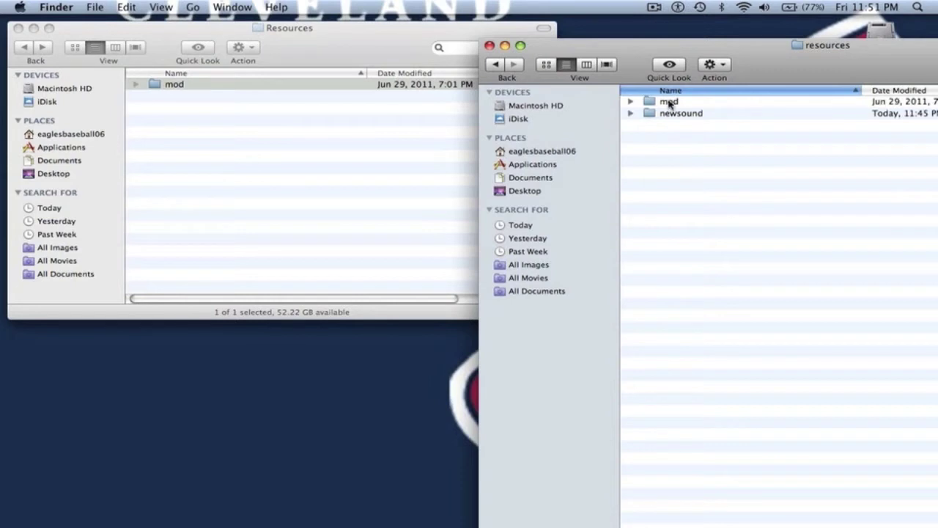
Open Aether's mod folder and view the contents of its subfolders, from cavemusic through streaming
{"action": "double_click", "coordinate": [341, 83]}
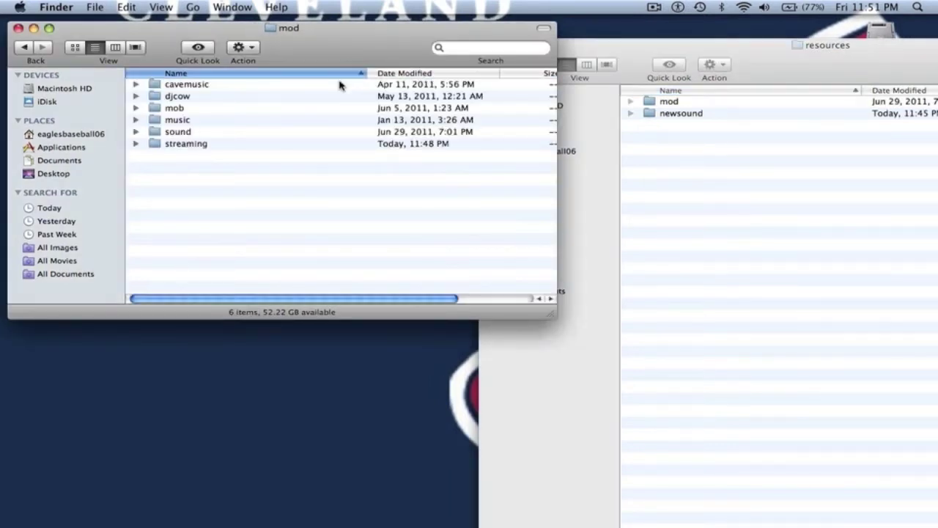
{"action": "left_click", "coordinate": [180, 89]}
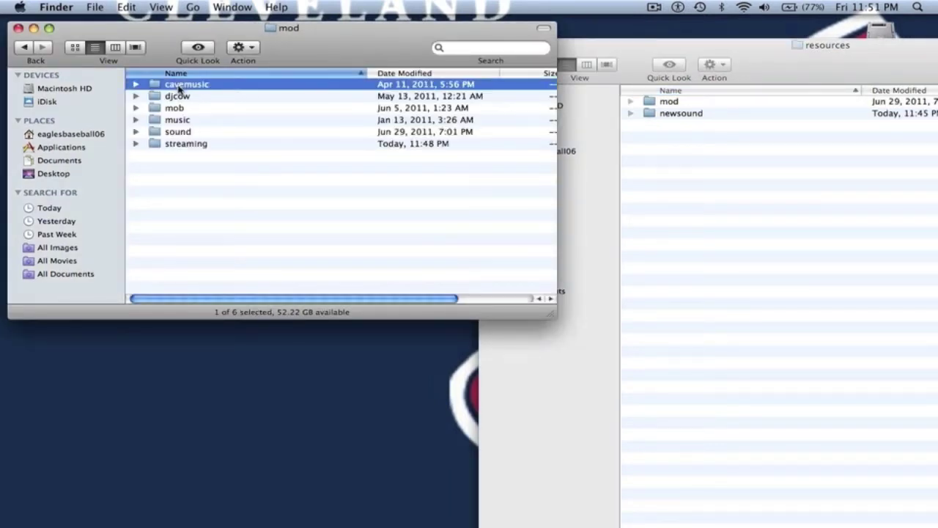
{"action": "left_click", "coordinate": [182, 121], "text": "shift"}
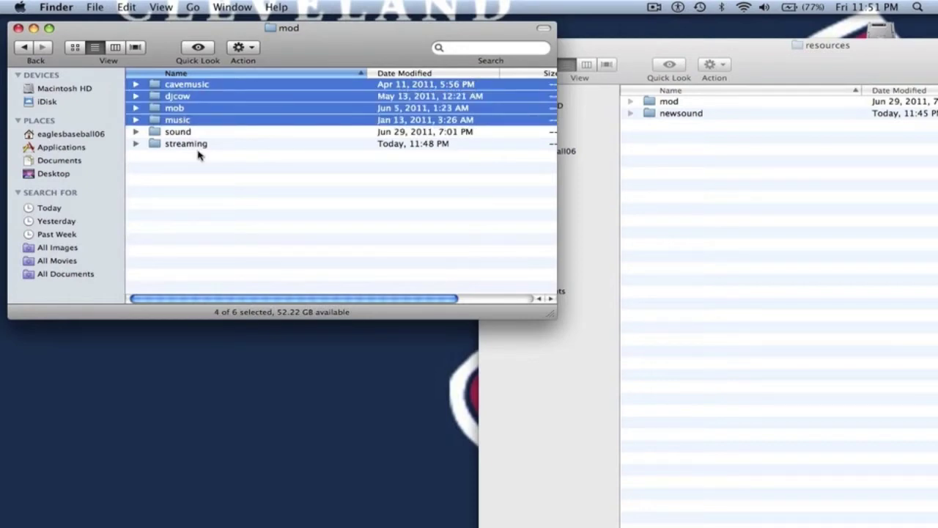
{"action": "left_click", "coordinate": [199, 146], "text": "shift"}
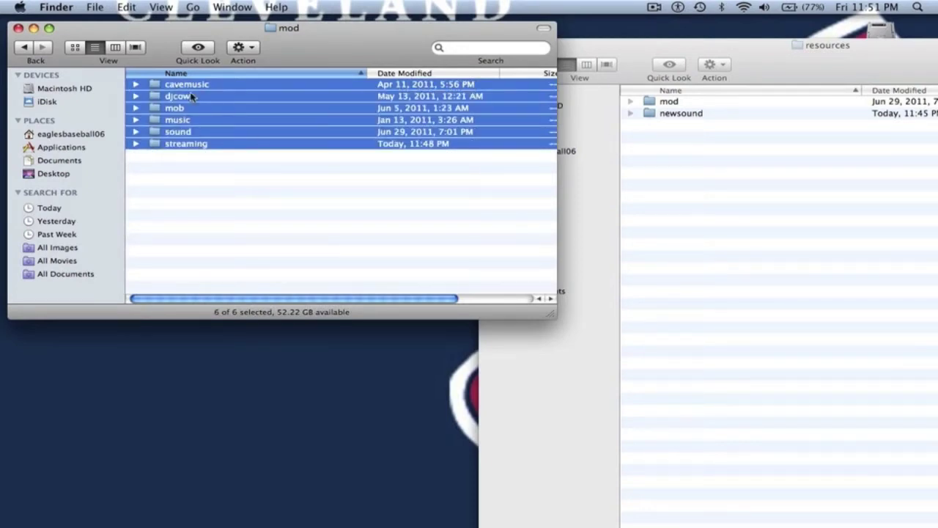
{"action": "double_click", "coordinate": [186, 131]}
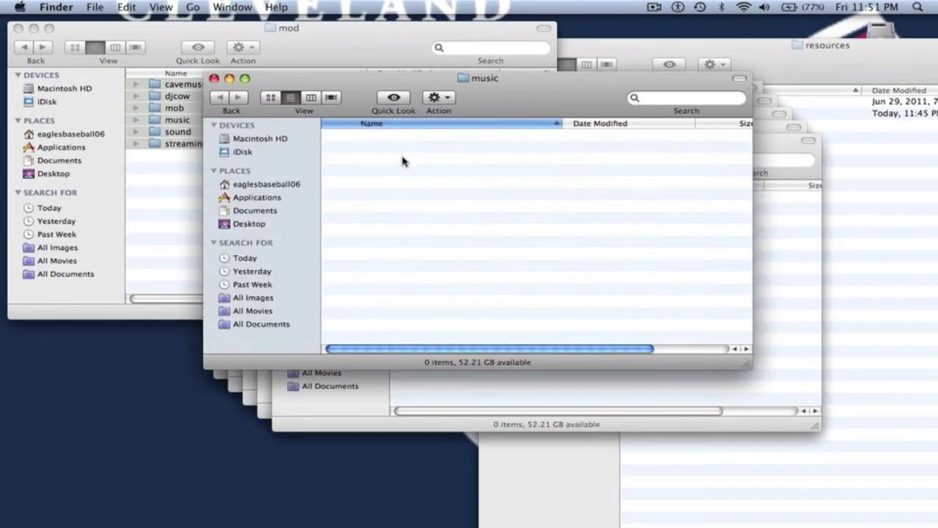
Close all the subfolder windows along with the mod and resources folder windows
{"action": "left_click", "coordinate": [213, 78]}
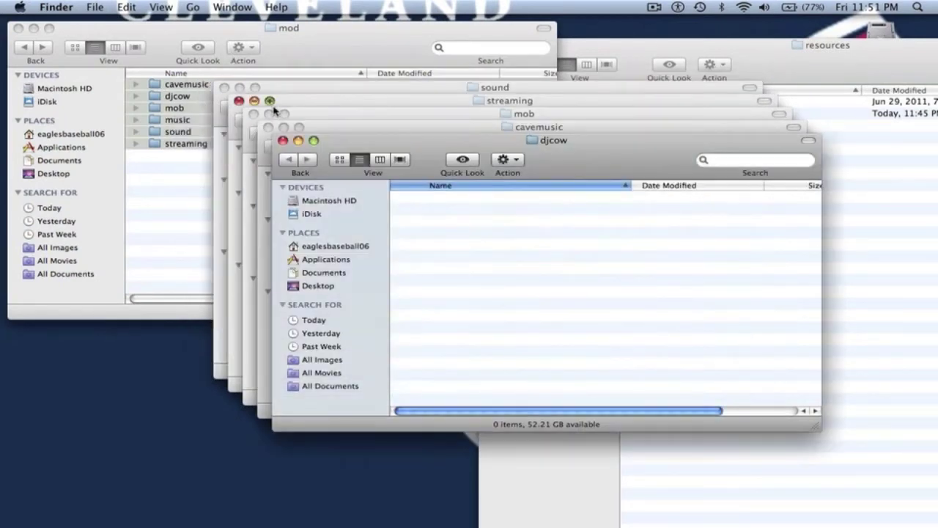
{"action": "left_click", "coordinate": [283, 140]}
{"action": "left_click", "coordinate": [269, 127]}
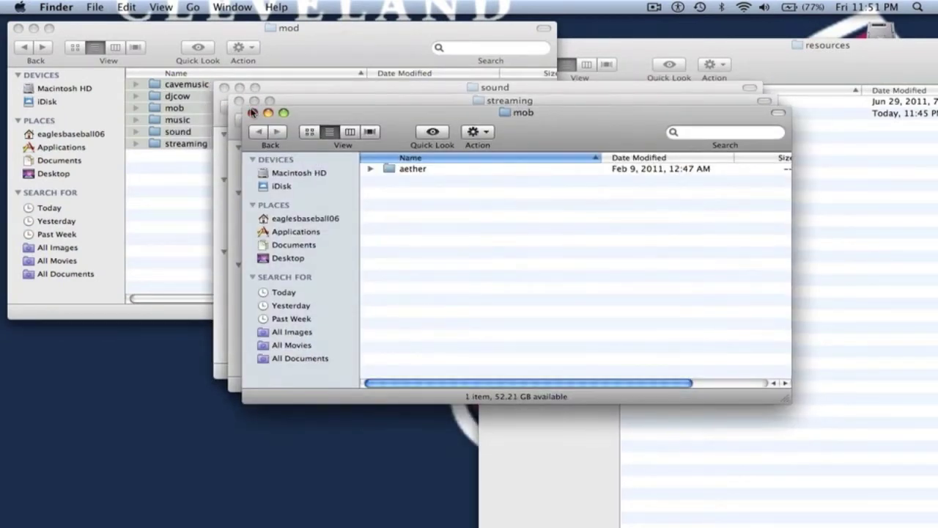
{"action": "left_click", "coordinate": [254, 114]}
{"action": "left_click", "coordinate": [239, 101]}
{"action": "left_click", "coordinate": [224, 88]}
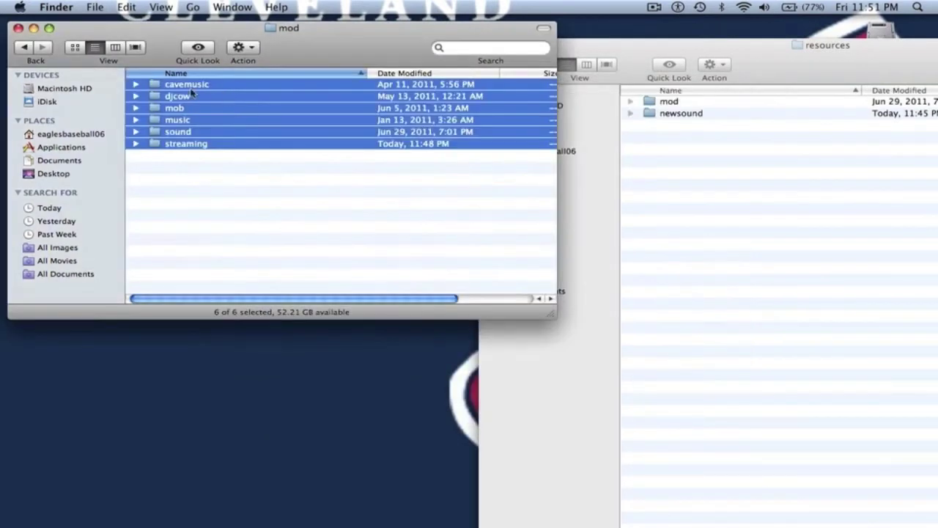
{"action": "left_click", "coordinate": [20, 28]}
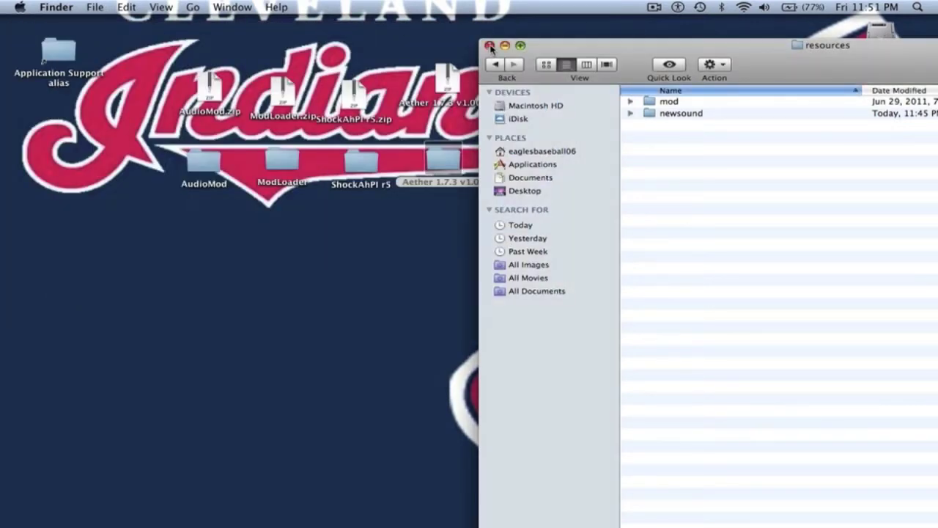
{"action": "left_click", "coordinate": [490, 45]}
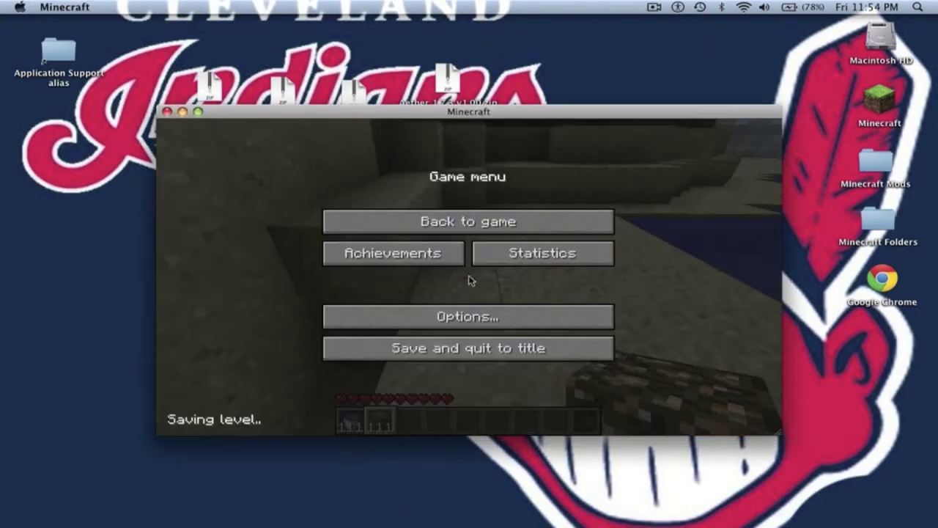
Resume the game and try to activate the glowstone portal with the water bucket, scooping the water back up and selecting the glowstone
{"action": "key", "text": "Escape"}
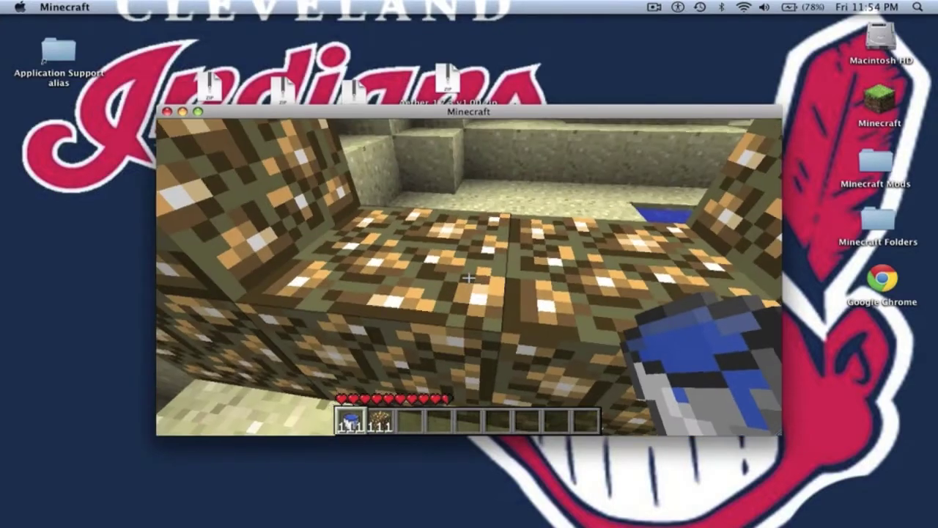
{"action": "right_click", "coordinate": [469, 277]}
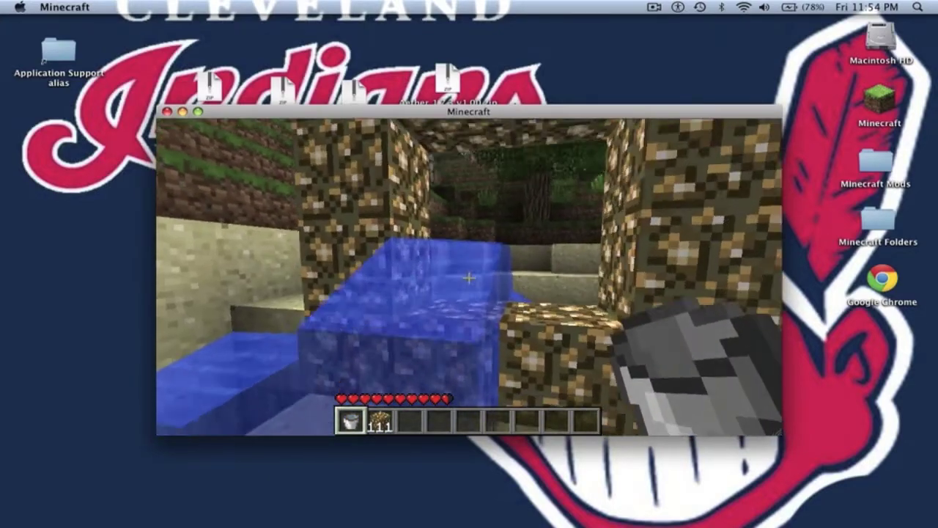
{"action": "right_click", "coordinate": [468, 277]}
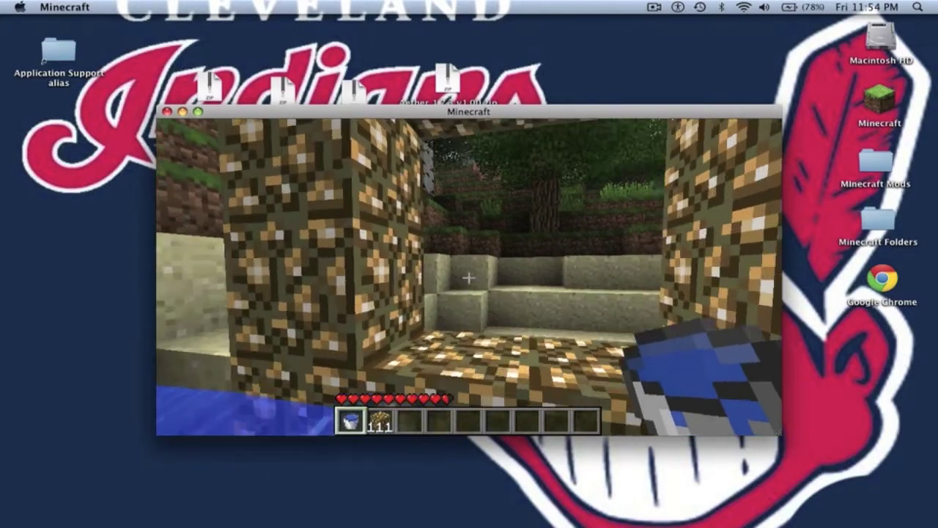
{"action": "key", "text": "2"}
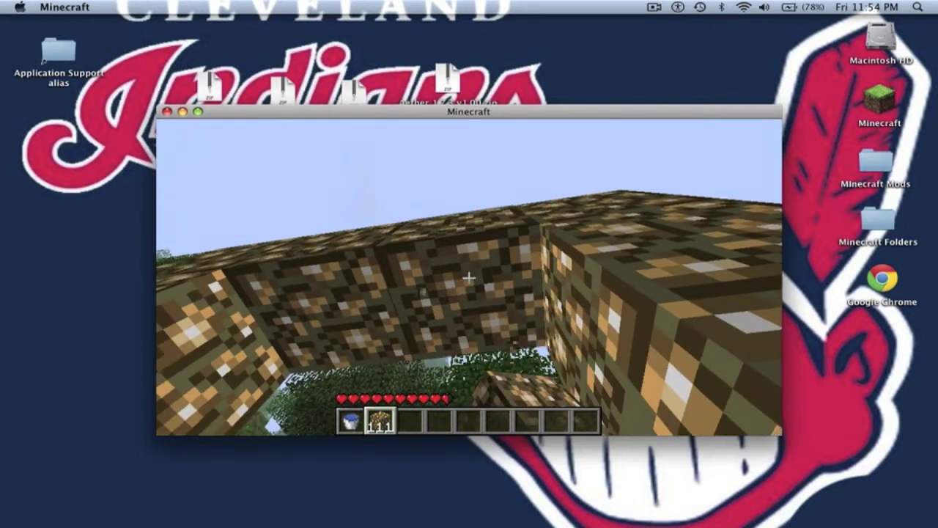
Take a diamond pickaxe from page 3 of the TooManyItems item list and equip it
{"action": "key", "text": "e"}
{"action": "left_click", "coordinate": [667, 139]}
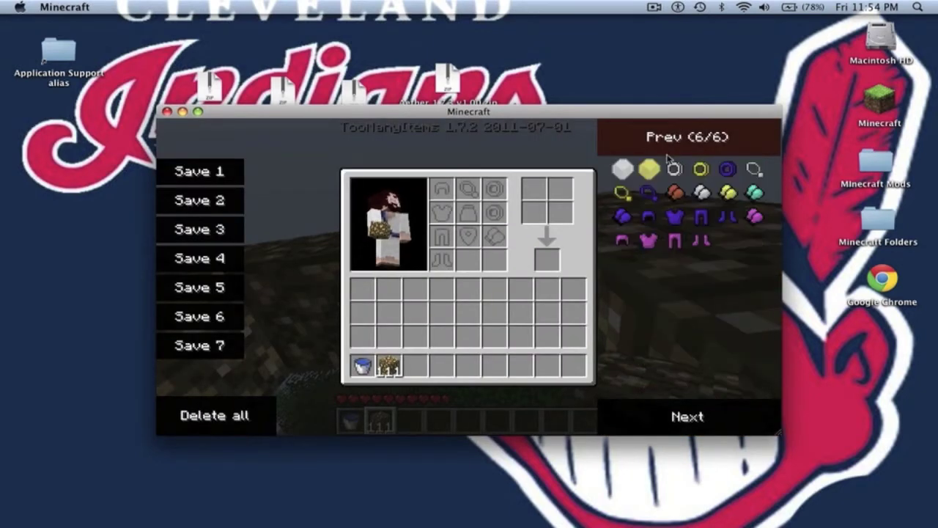
{"action": "left_click", "coordinate": [667, 140]}
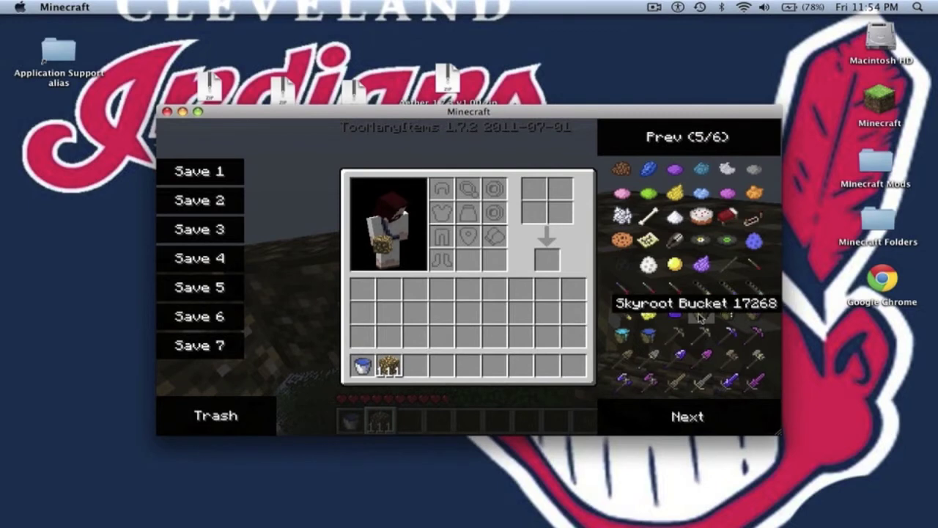
{"action": "left_click", "coordinate": [636, 140]}
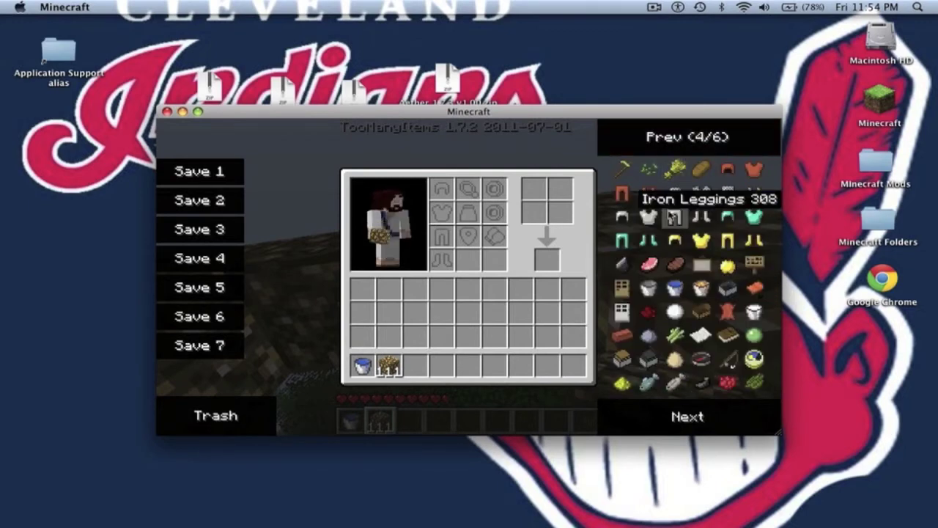
{"action": "left_click", "coordinate": [661, 147]}
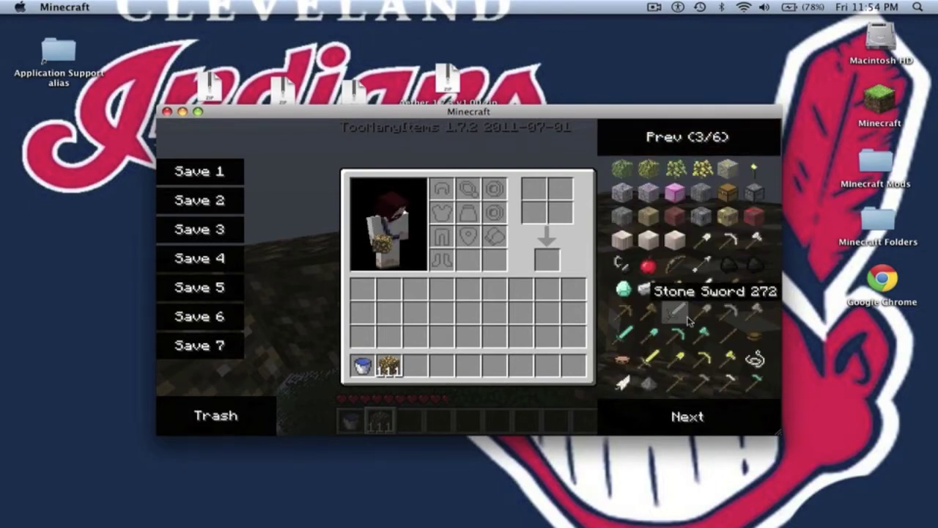
{"action": "left_click", "coordinate": [682, 333]}
{"action": "key", "text": "e"}
{"action": "scroll", "coordinate": [469, 277], "scroll_direction": "down", "scroll_amount": 1}
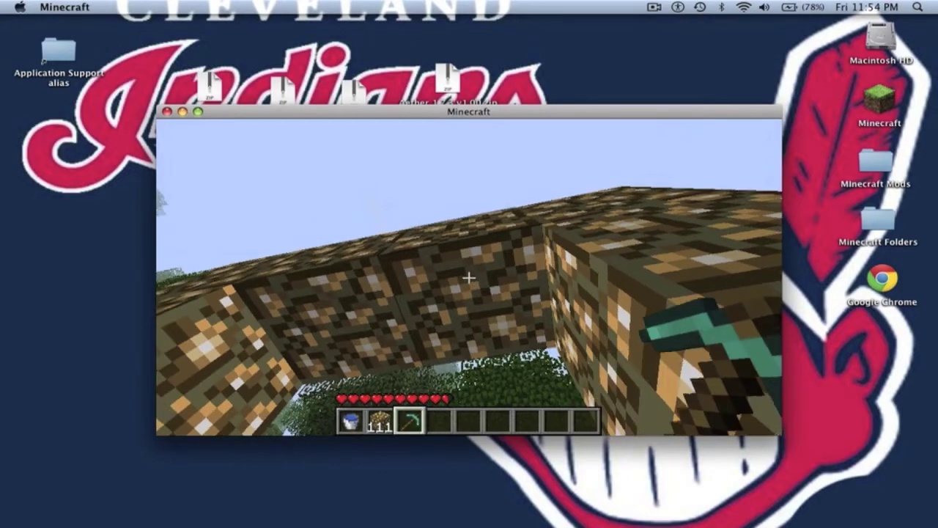
Mine glowstone from the portal frame with the diamond pickaxe and try to activate the frame with the water bucket
{"action": "left_click", "coordinate": [468, 278]}
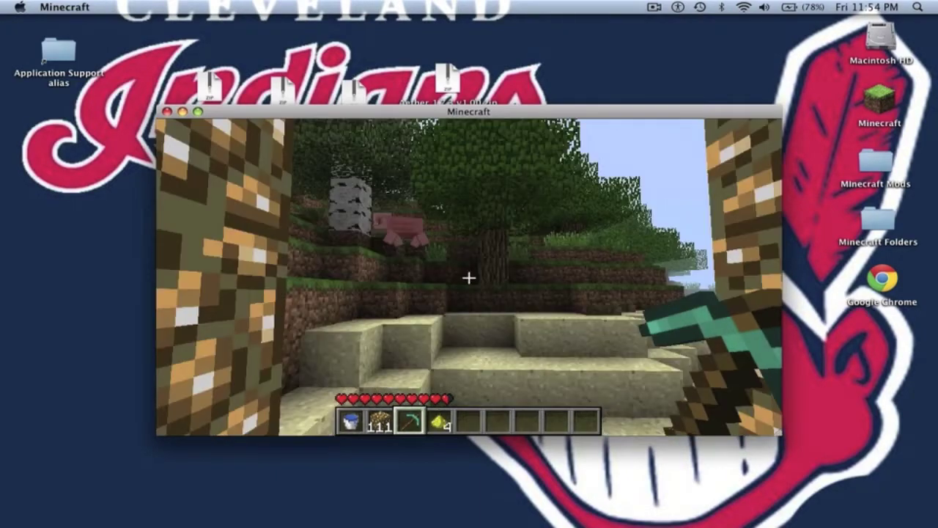
{"action": "scroll", "coordinate": [469, 277], "scroll_direction": "up", "scroll_amount": 2}
{"action": "right_click", "coordinate": [469, 277]}
{"action": "key", "text": "w"}
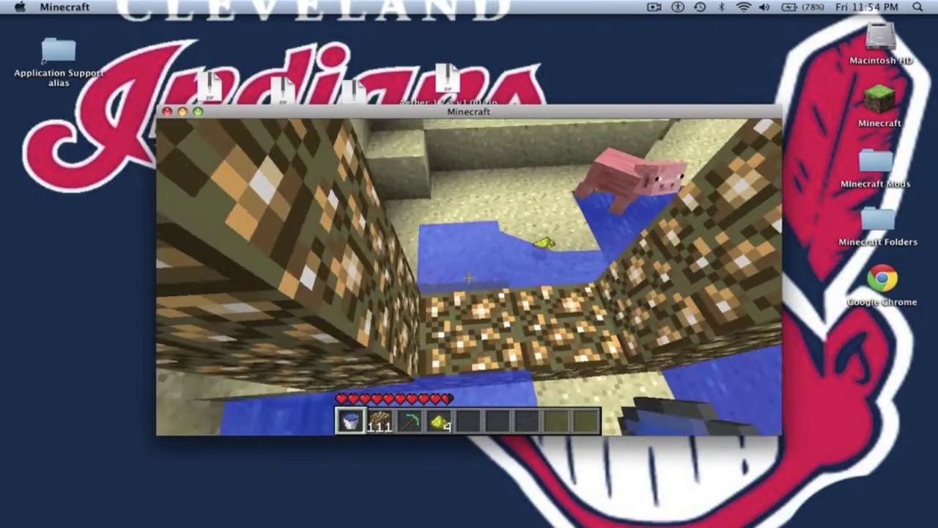
{"action": "right_click", "coordinate": [469, 277]}
Place glowstone to rework the portal frame and mine away surplus blocks with the diamond pickaxe
{"action": "scroll", "coordinate": [469, 277], "scroll_direction": "down", "scroll_amount": 2}
{"action": "scroll", "coordinate": [469, 277], "scroll_direction": "up", "scroll_amount": 1}
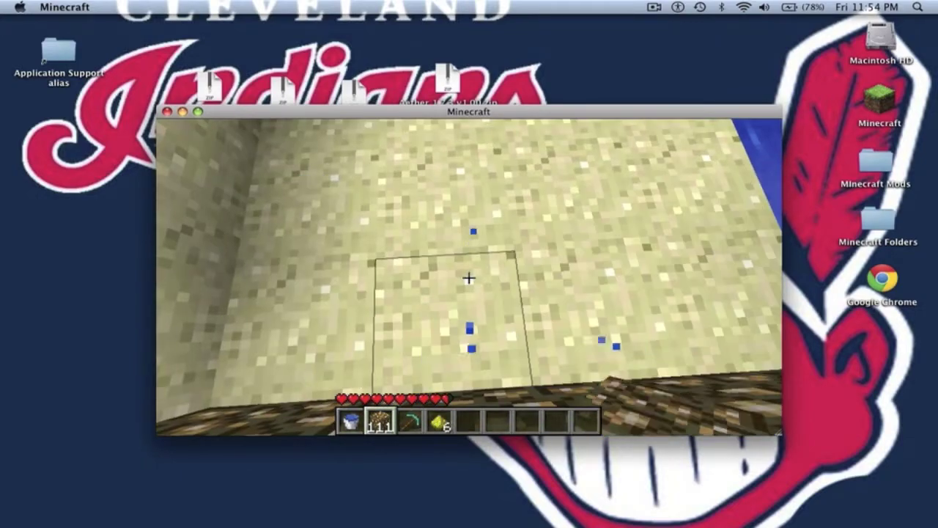
{"action": "right_click", "coordinate": [469, 277]}
{"action": "key", "text": "s"}
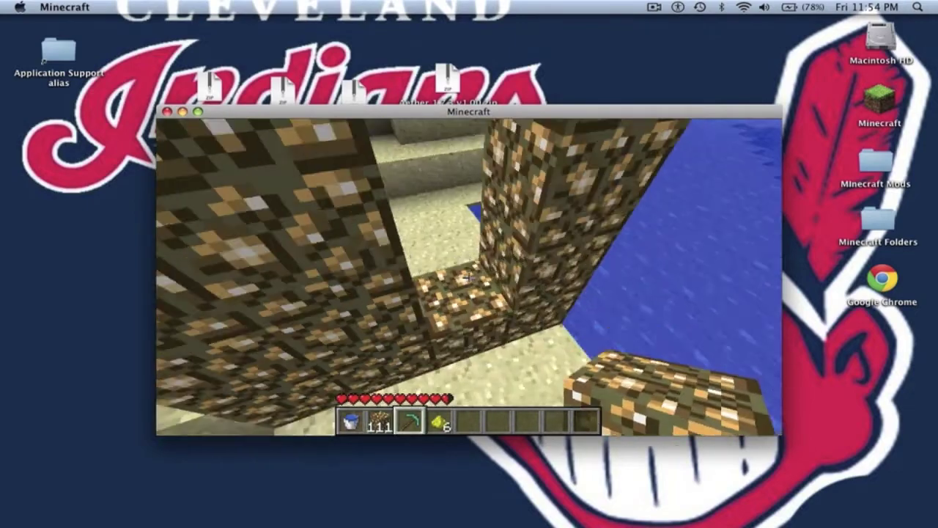
{"action": "key", "text": "3"}
{"action": "left_click", "coordinate": [469, 277]}
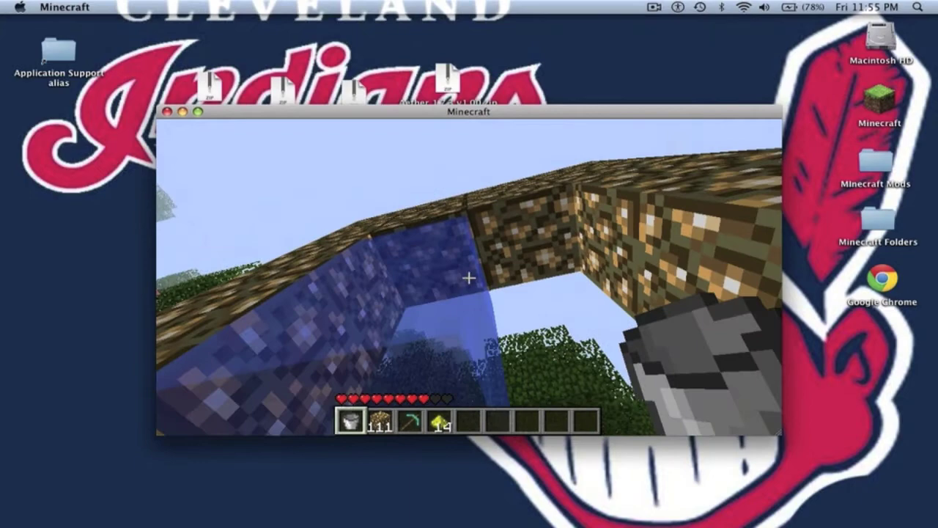
Explore the terrain around the glowstone portal on foot, respawning after each death
{"action": "key", "text": "w"}
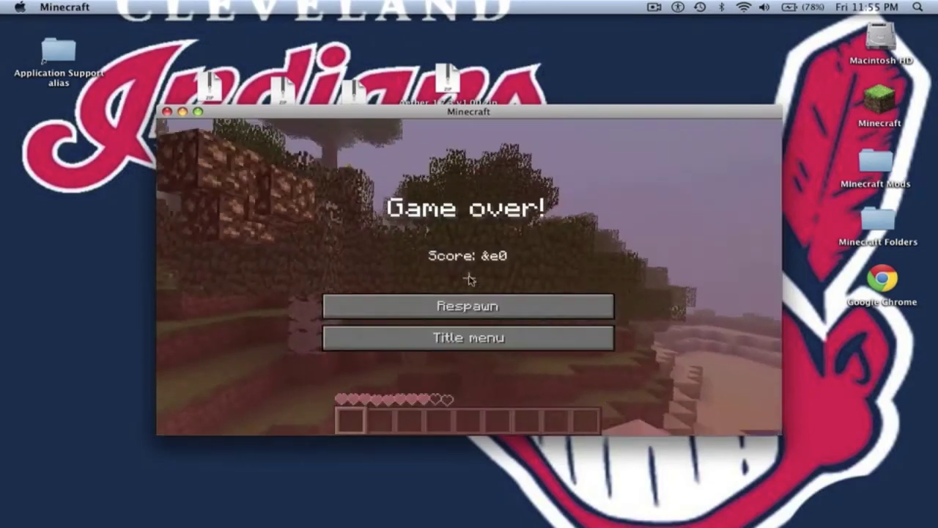
{"action": "left_click", "coordinate": [469, 306]}
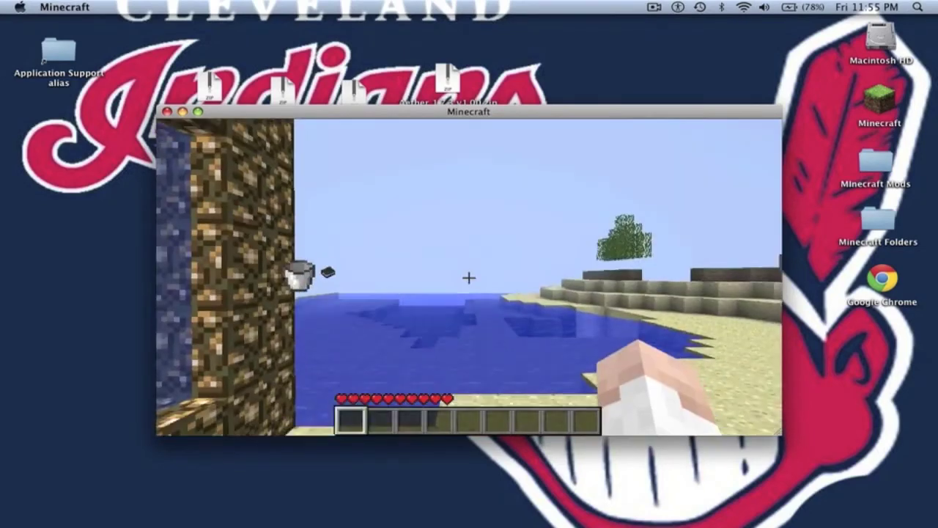
{"action": "key", "text": "w"}
{"action": "key", "text": "w"}
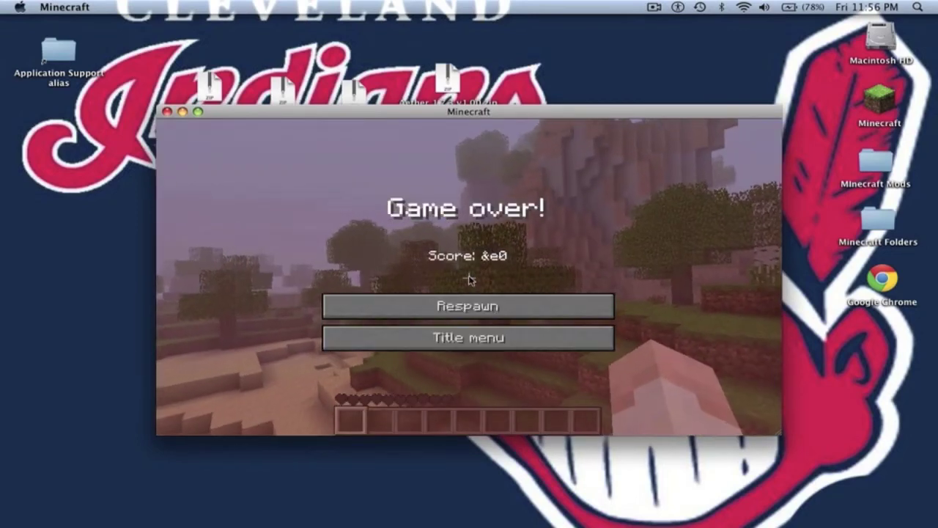
{"action": "left_click", "coordinate": [473, 308]}
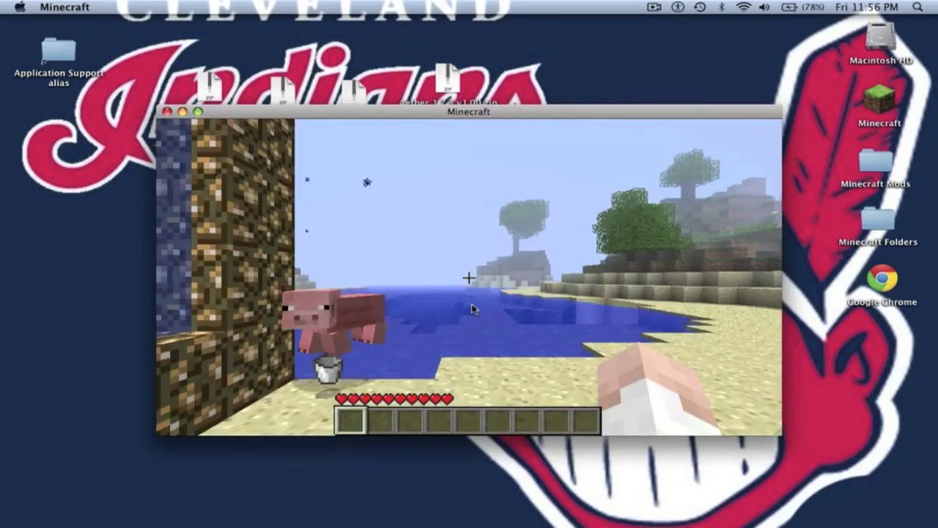